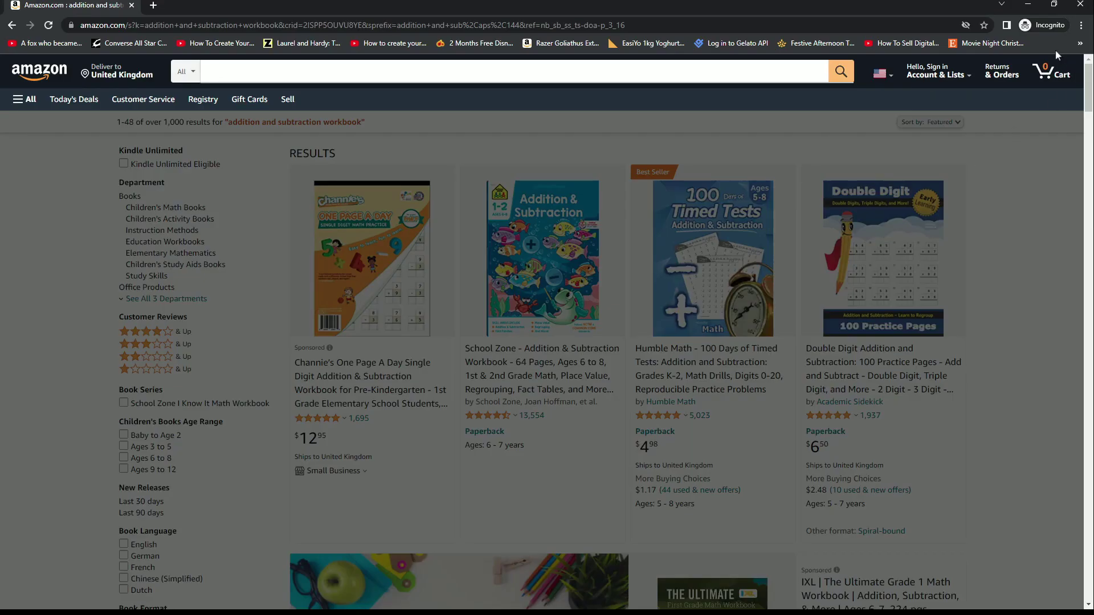
- Search Amazon for 'addition and subtraction workbook' and scroll through the results
{"action": "left_click", "coordinate": [586, 79]}
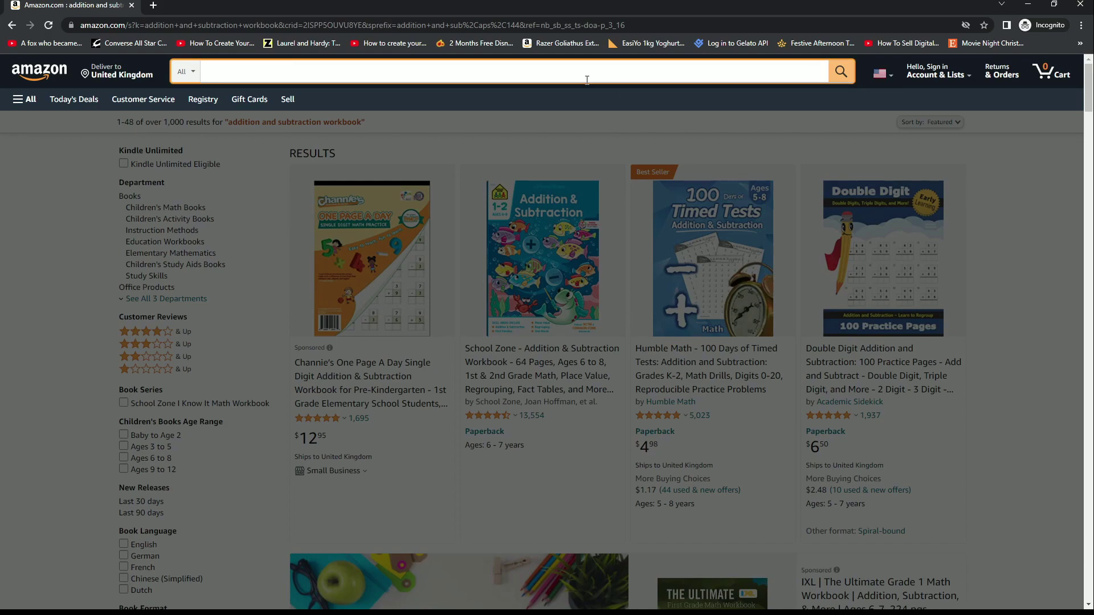
{"action": "type", "text": "additi"}
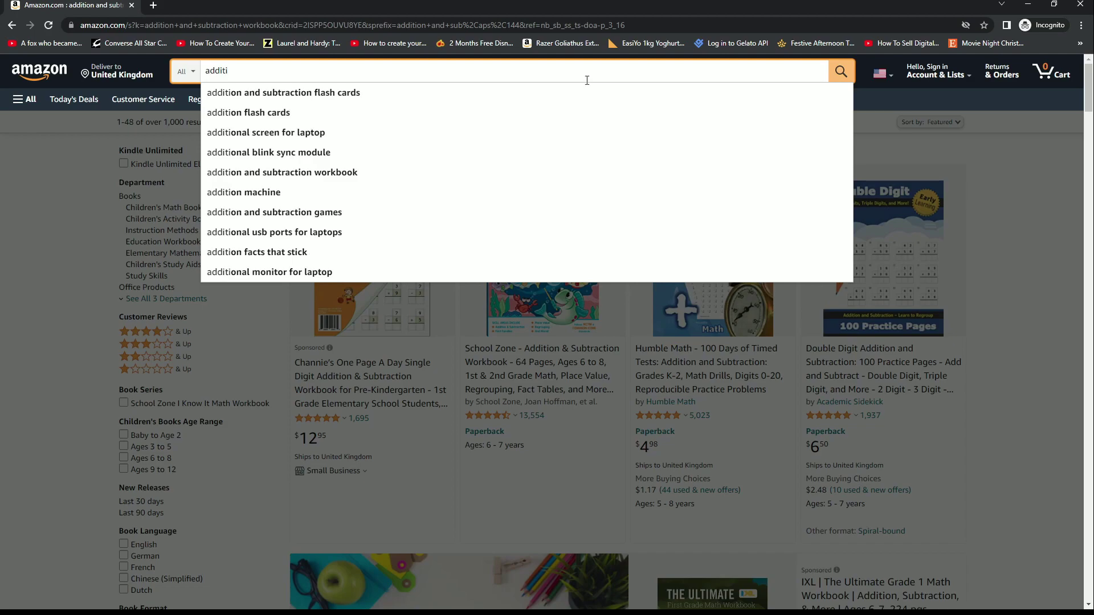
{"action": "left_click", "coordinate": [398, 177]}
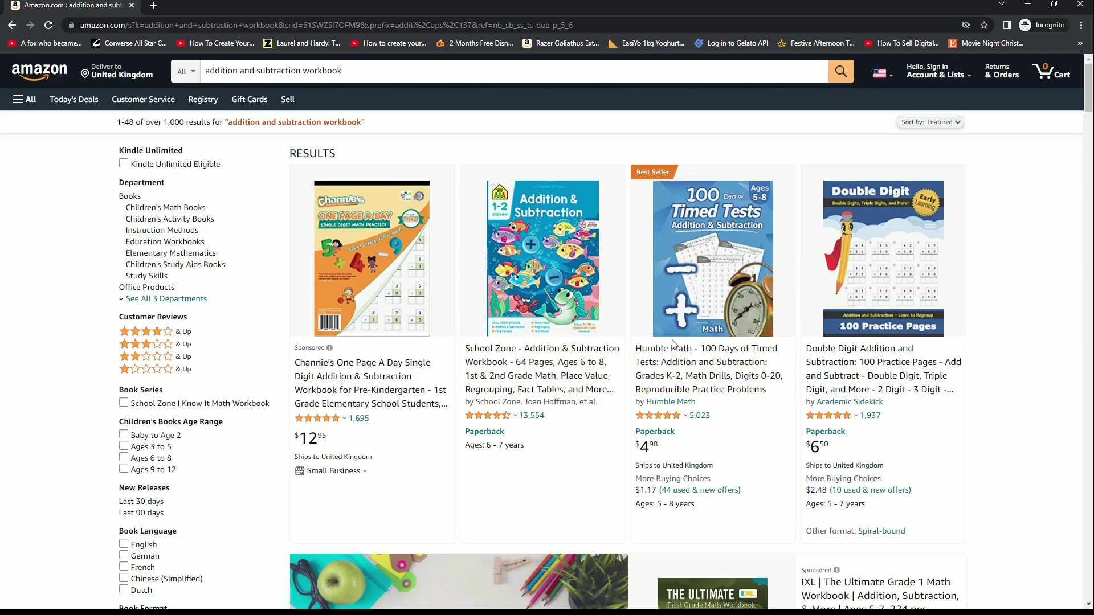
{"action": "scroll", "coordinate": [672, 345], "scroll_direction": "down", "scroll_amount": 9}
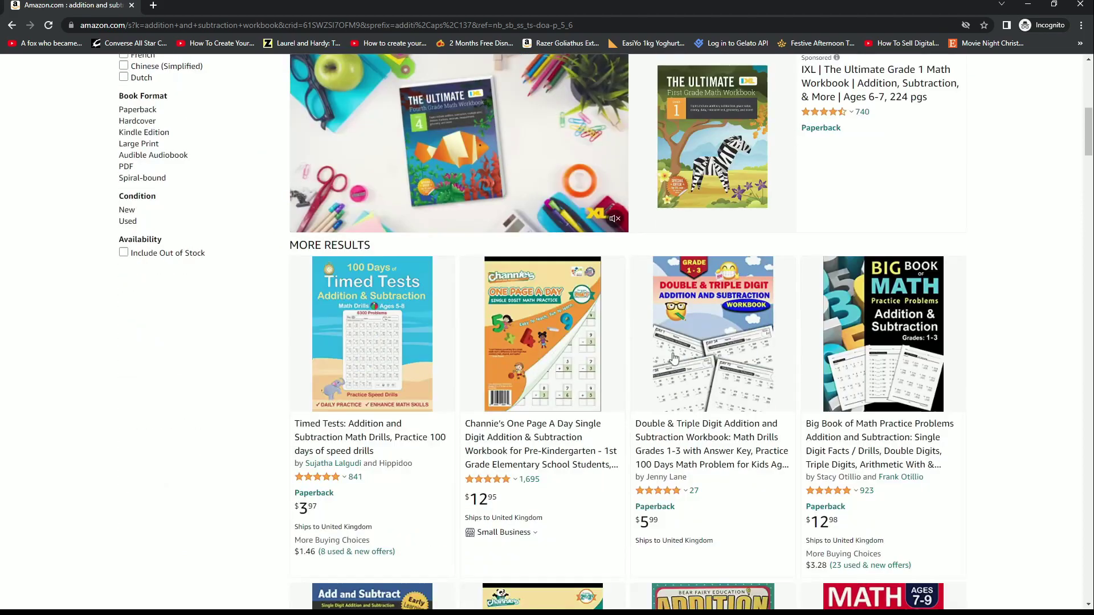
{"action": "scroll", "coordinate": [672, 357], "scroll_direction": "down", "scroll_amount": 17}
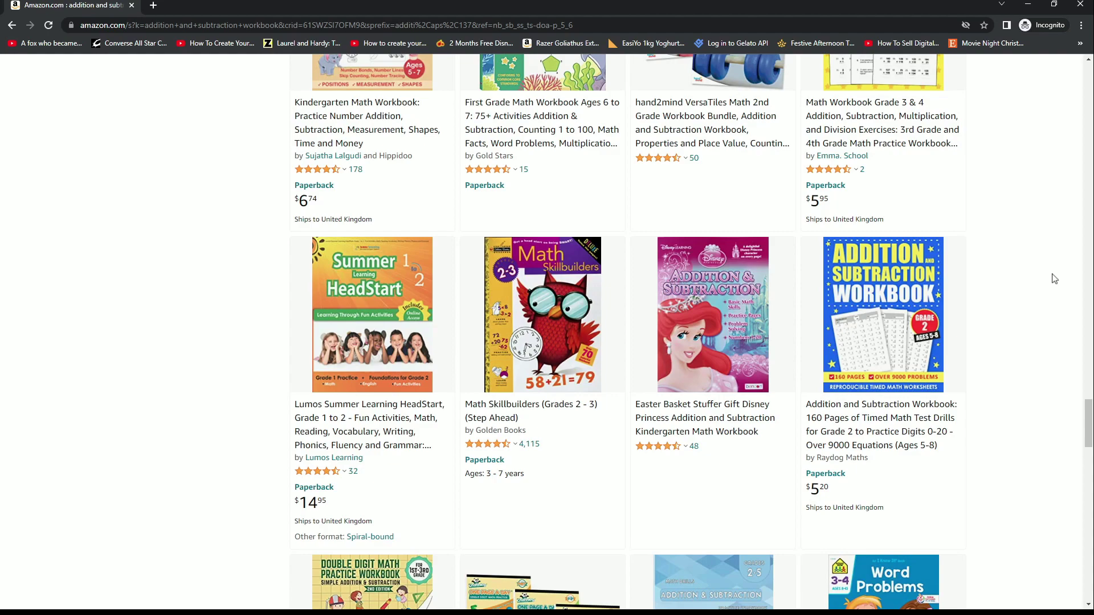
- Open the Addition and Subtraction Workbook product page
{"action": "left_click", "coordinate": [862, 342]}
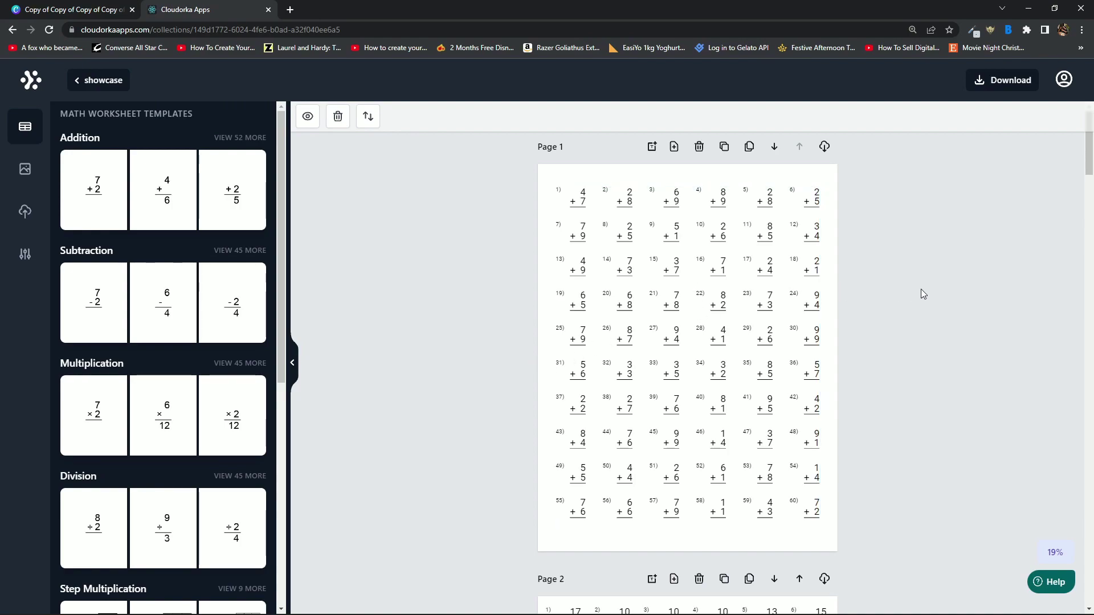
{"action": "scroll", "coordinate": [933, 302], "scroll_direction": "down", "scroll_amount": 5}
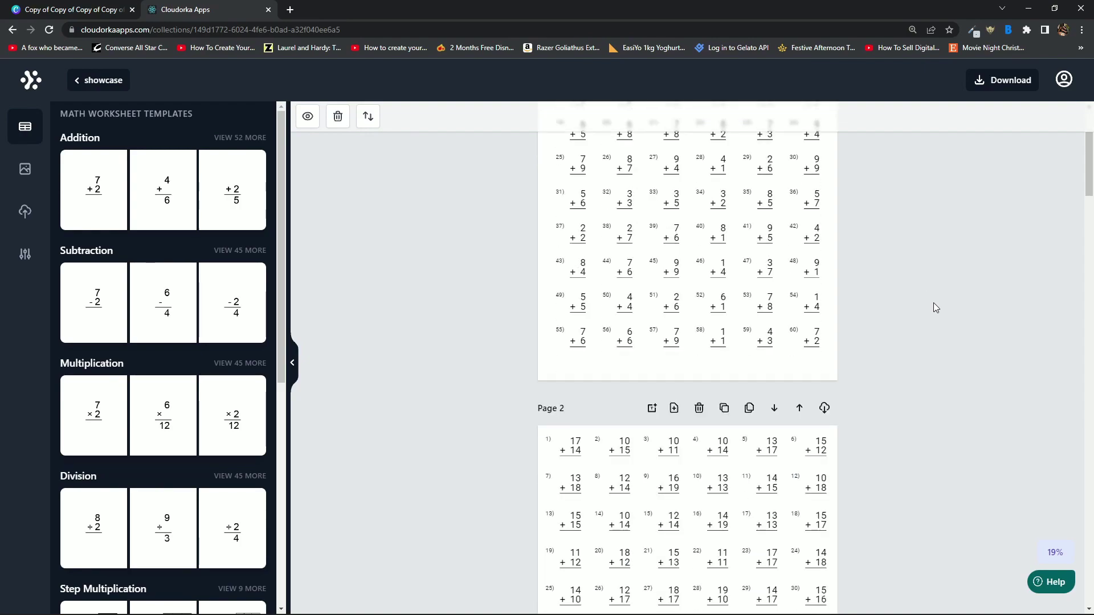
{"action": "scroll", "coordinate": [925, 382], "scroll_direction": "down", "scroll_amount": 2}
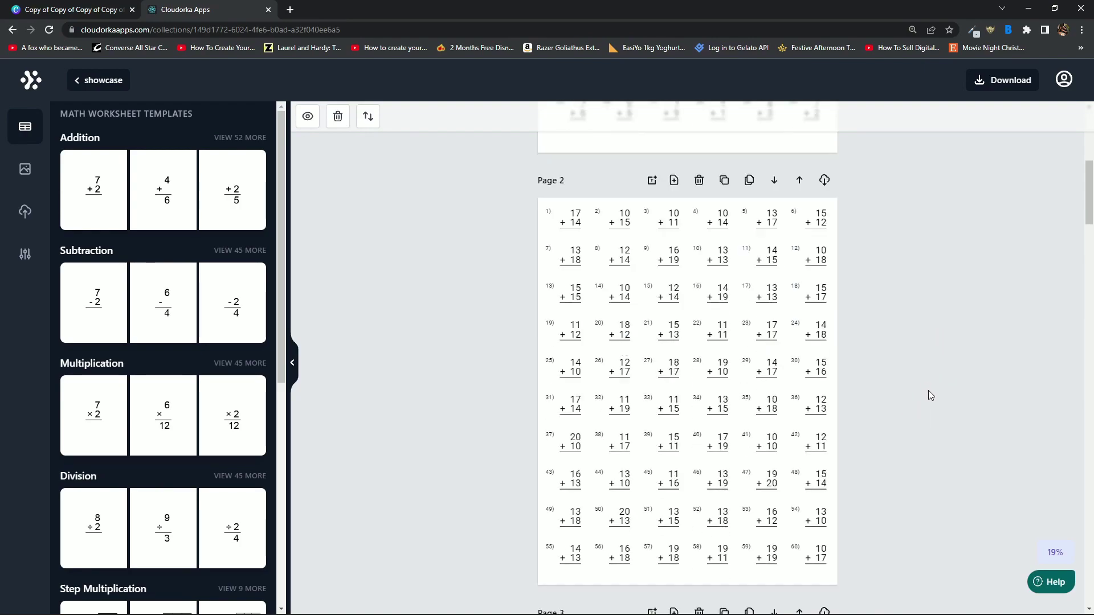
{"action": "scroll", "coordinate": [909, 375], "scroll_direction": "down", "scroll_amount": 8}
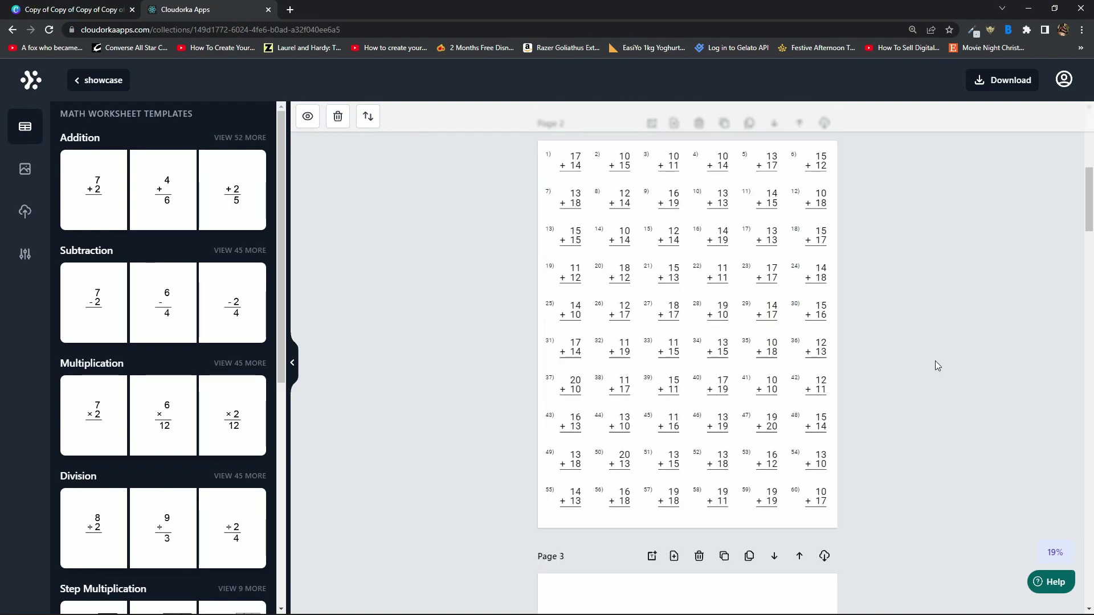
{"action": "scroll", "coordinate": [929, 319], "scroll_direction": "down", "scroll_amount": 7}
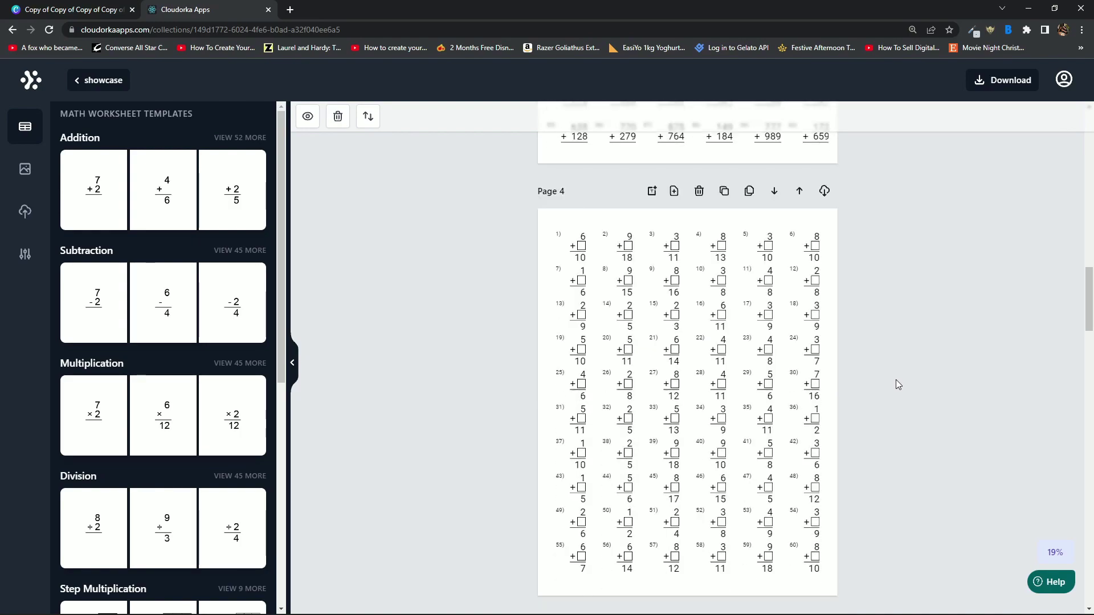
{"action": "scroll", "coordinate": [958, 342], "scroll_direction": "down", "scroll_amount": 6}
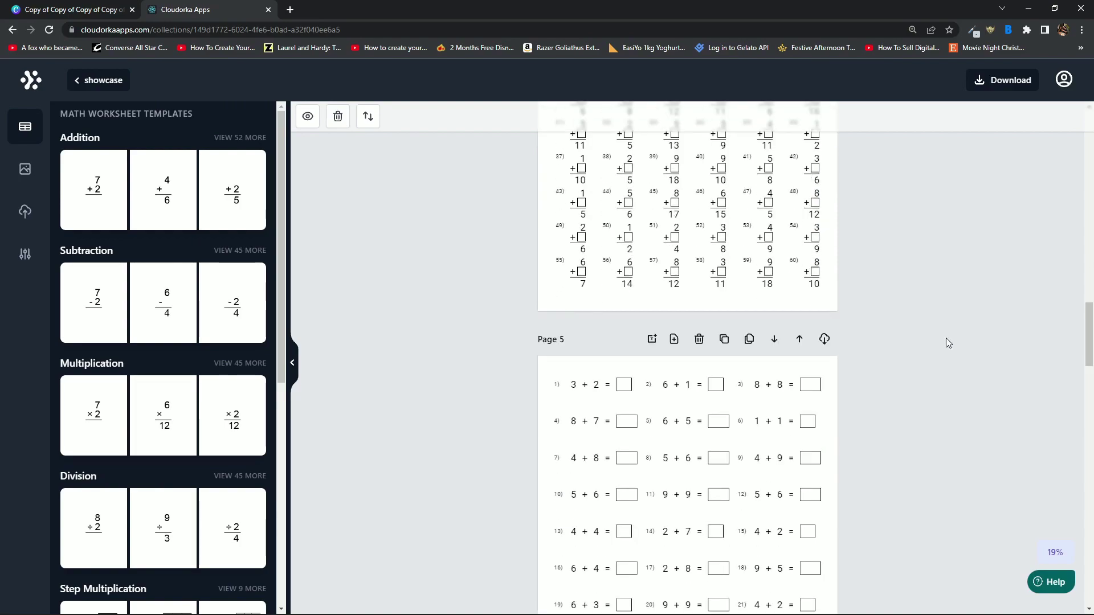
{"action": "scroll", "coordinate": [915, 362], "scroll_direction": "down", "scroll_amount": 1}
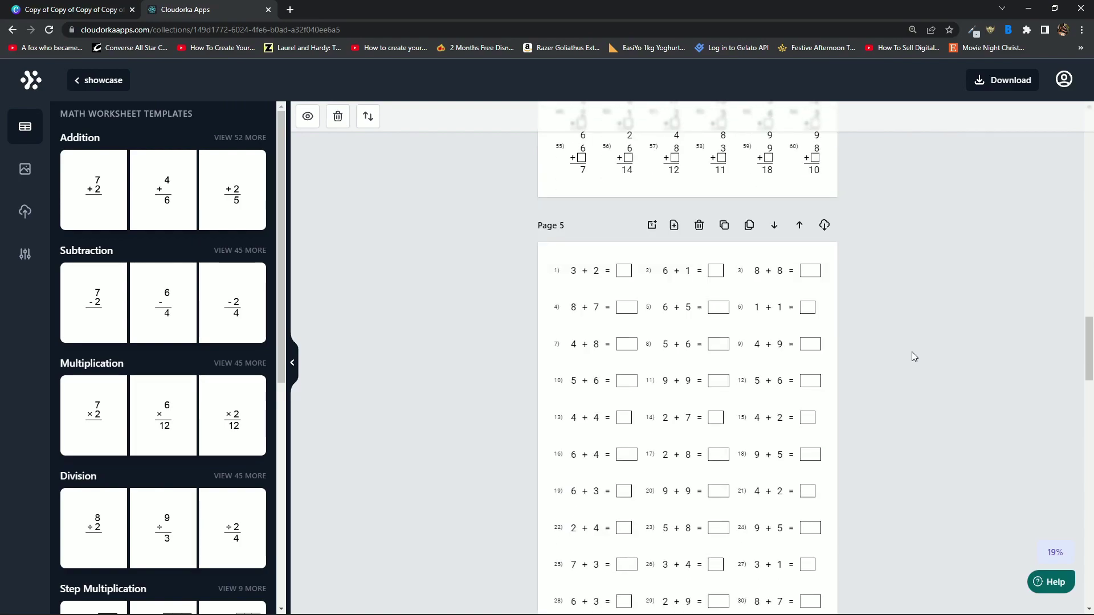
{"action": "scroll", "coordinate": [911, 354], "scroll_direction": "down", "scroll_amount": 1}
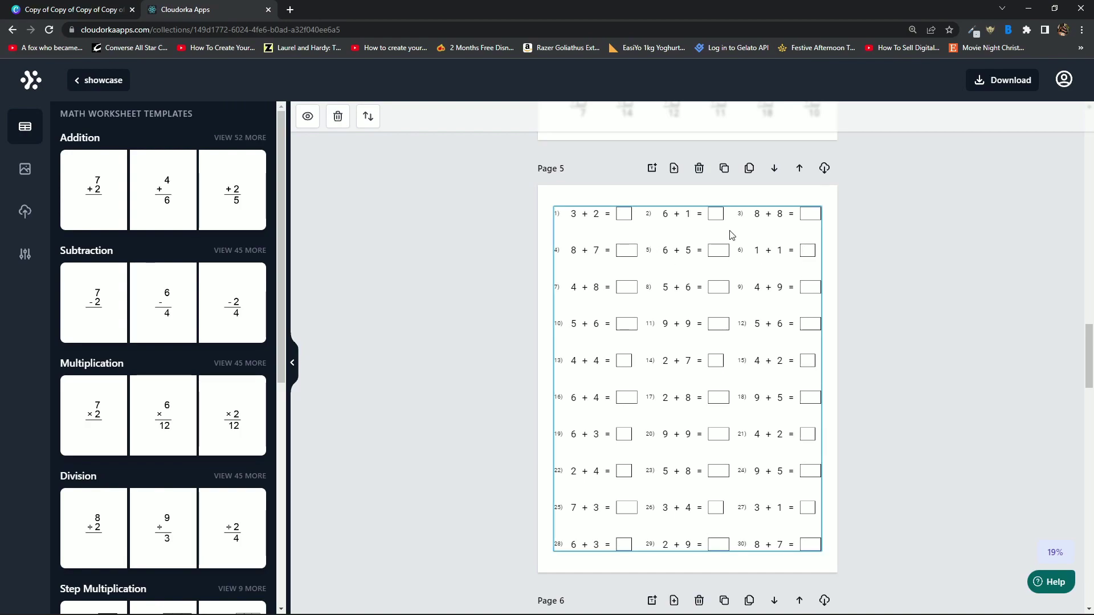
{"action": "scroll", "coordinate": [910, 244], "scroll_direction": "down", "scroll_amount": 5}
{"action": "scroll", "coordinate": [913, 266], "scroll_direction": "down", "scroll_amount": 2}
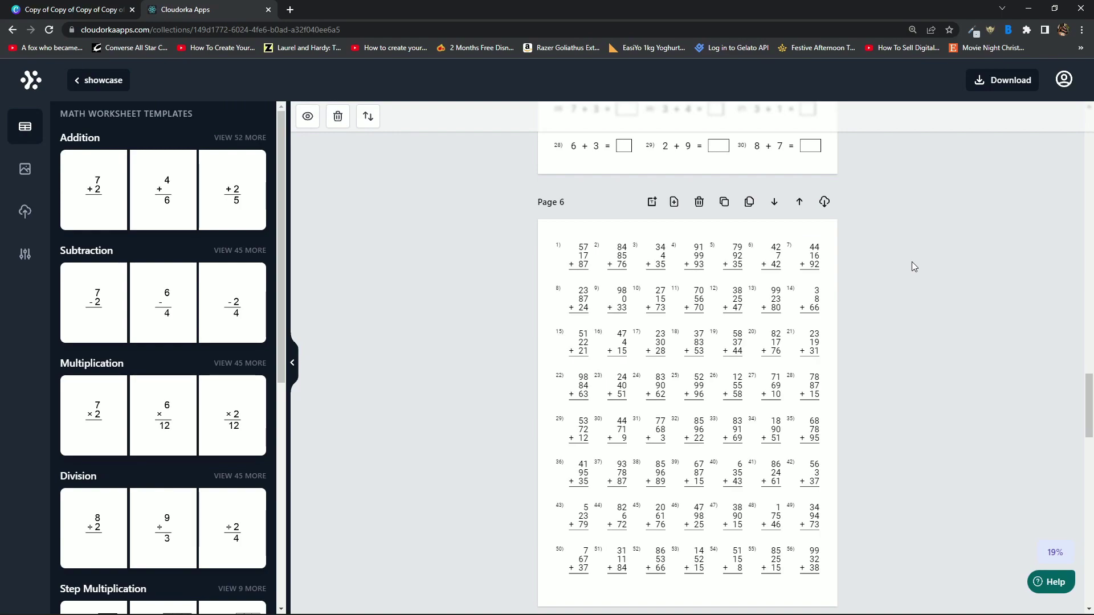
{"action": "scroll", "coordinate": [910, 261], "scroll_direction": "down", "scroll_amount": 9}
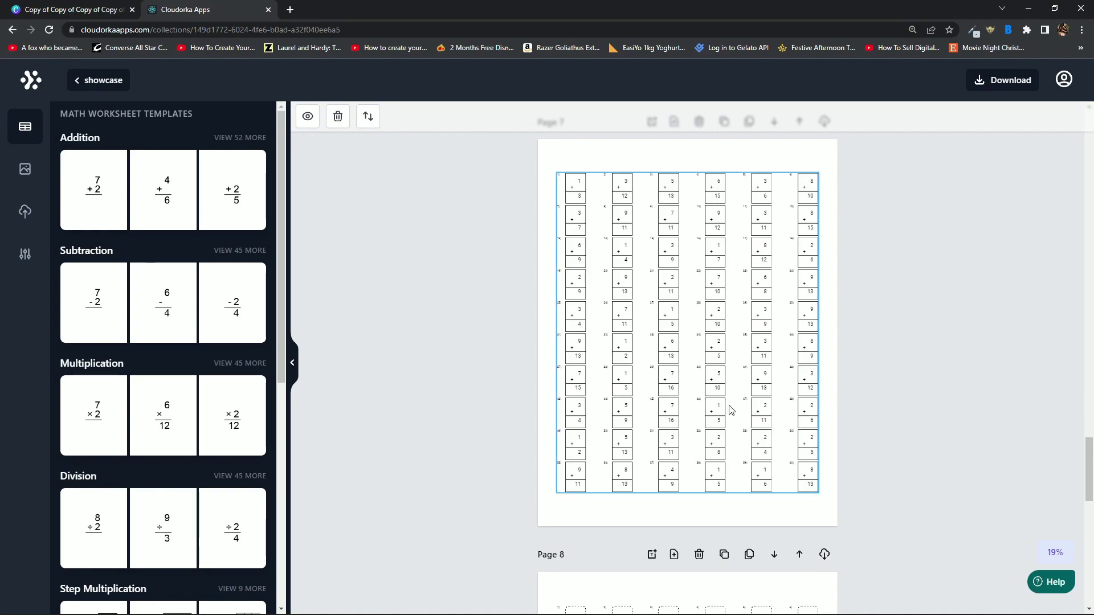
- Scroll down through the Math Worksheet Templates panel, then jump back to the top
{"action": "scroll", "coordinate": [192, 292], "scroll_direction": "down", "scroll_amount": 1}
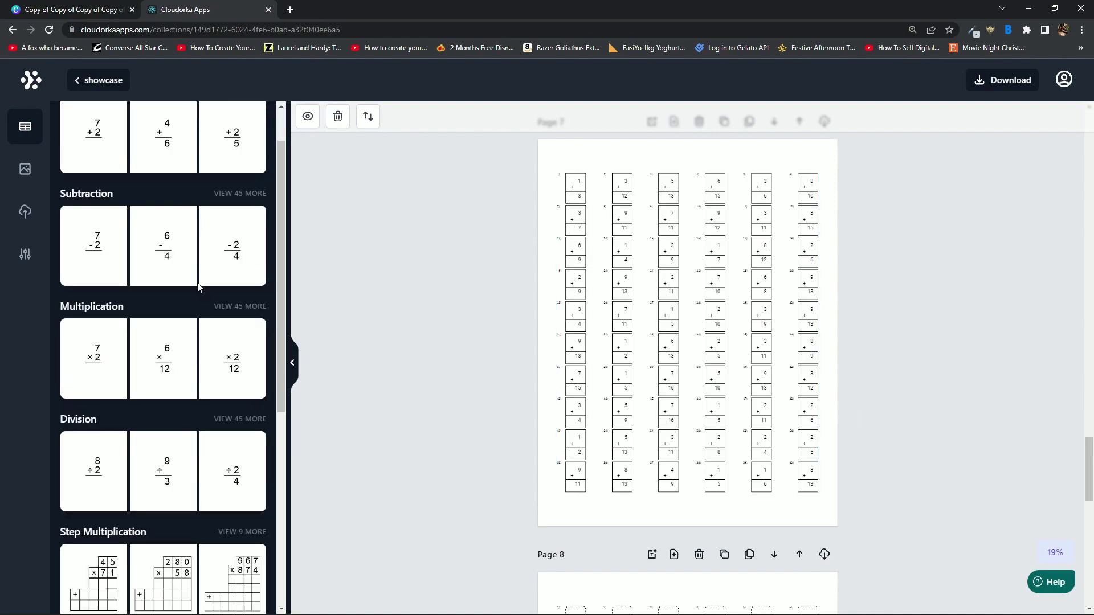
{"action": "scroll", "coordinate": [183, 285], "scroll_direction": "down", "scroll_amount": 1}
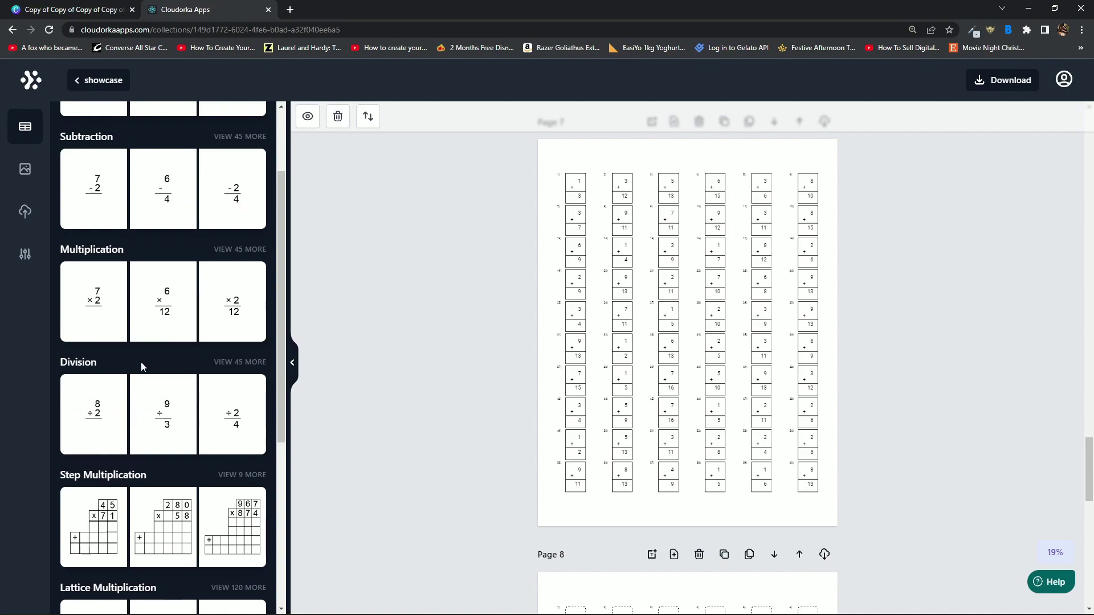
{"action": "scroll", "coordinate": [142, 362], "scroll_direction": "down", "scroll_amount": 1}
{"action": "scroll", "coordinate": [145, 373], "scroll_direction": "down", "scroll_amount": 1}
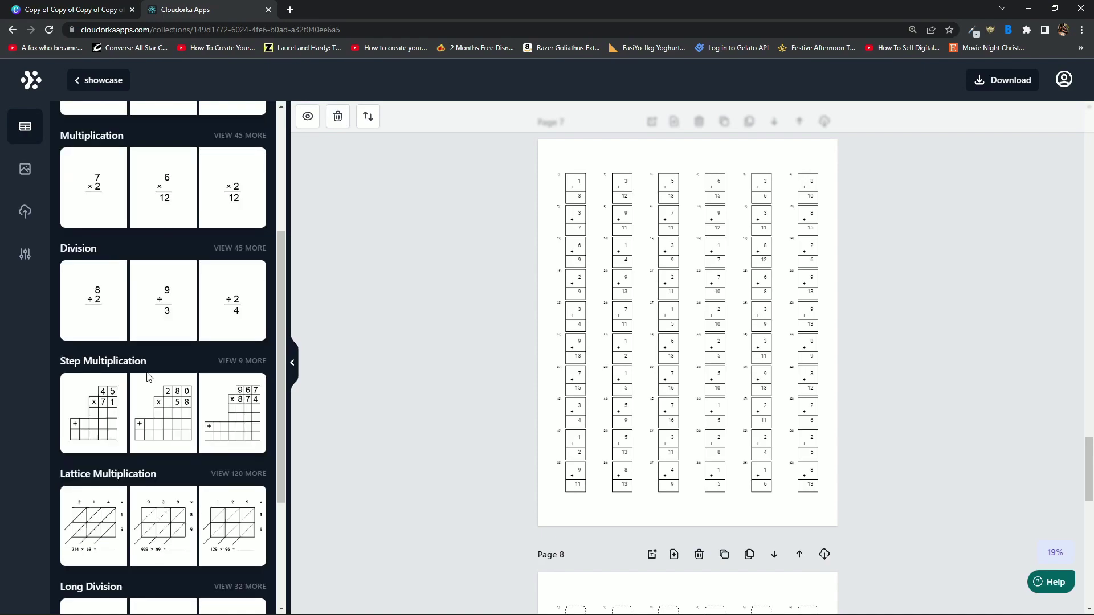
{"action": "scroll", "coordinate": [146, 379], "scroll_direction": "down", "scroll_amount": 1}
{"action": "scroll", "coordinate": [149, 416], "scroll_direction": "down", "scroll_amount": 2}
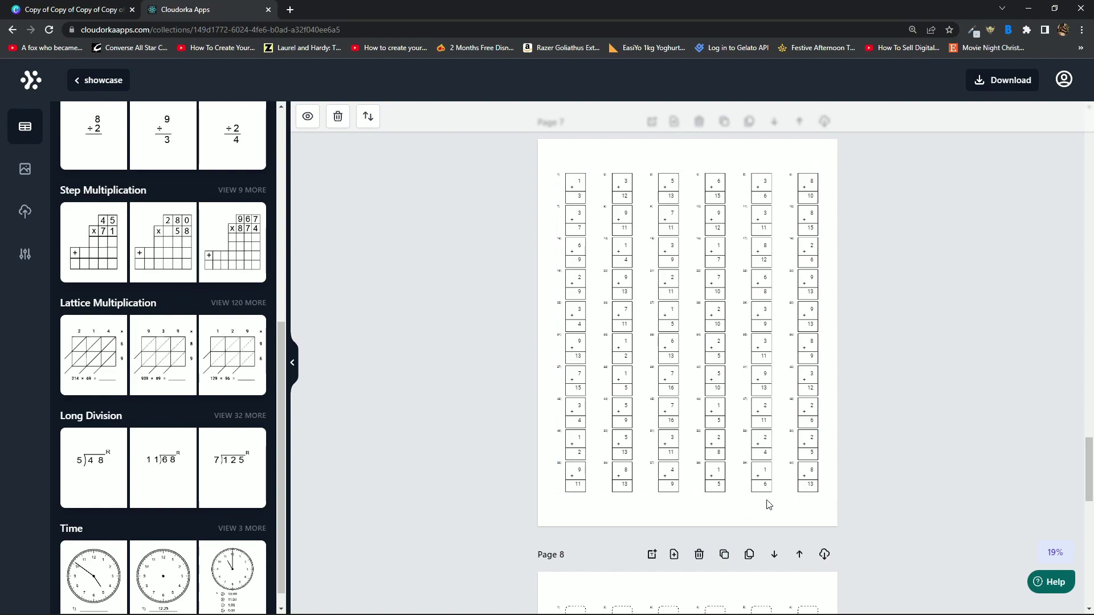
{"action": "scroll", "coordinate": [768, 504], "scroll_direction": "down", "scroll_amount": 5}
{"action": "key", "text": "Home"}
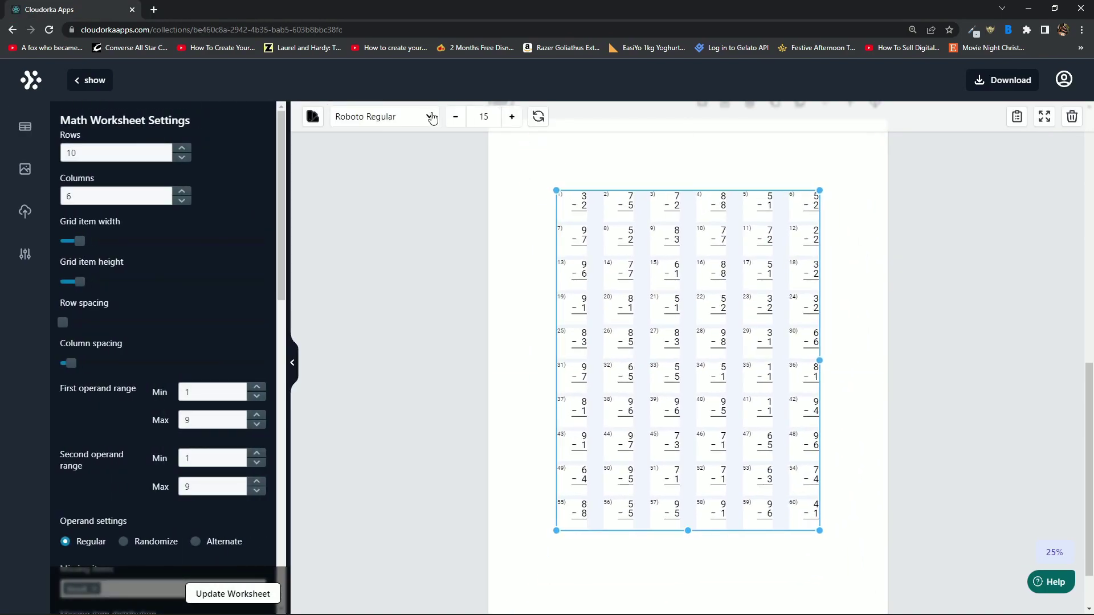
- Set the subtraction problems in the Adamina font and drag the grid larger
{"action": "left_click", "coordinate": [428, 117]}
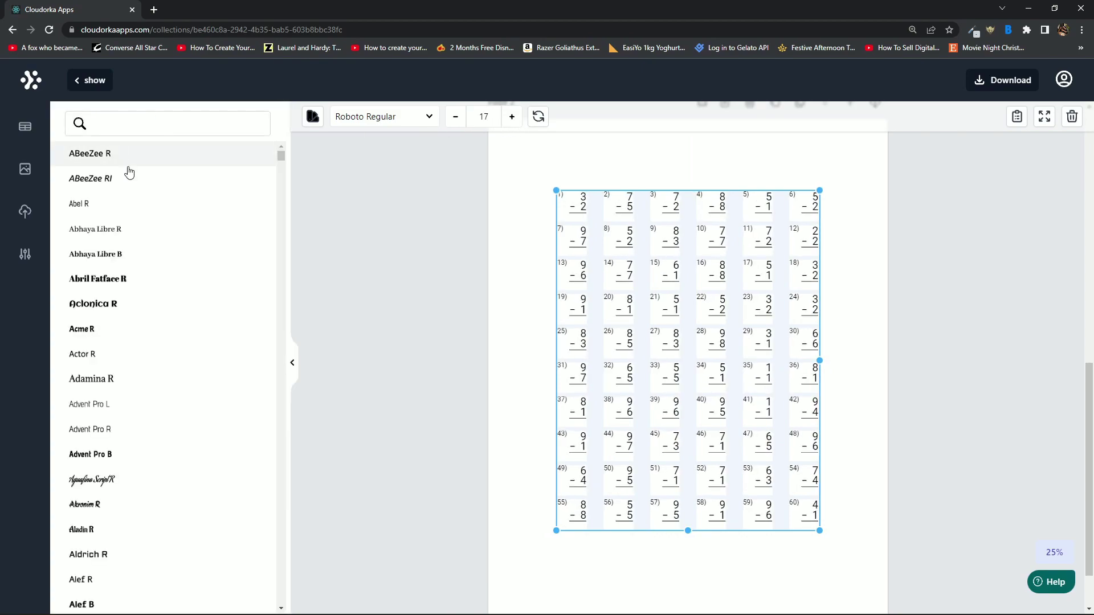
{"action": "scroll", "coordinate": [113, 330], "scroll_direction": "down", "scroll_amount": 1}
{"action": "left_click", "coordinate": [114, 323]}
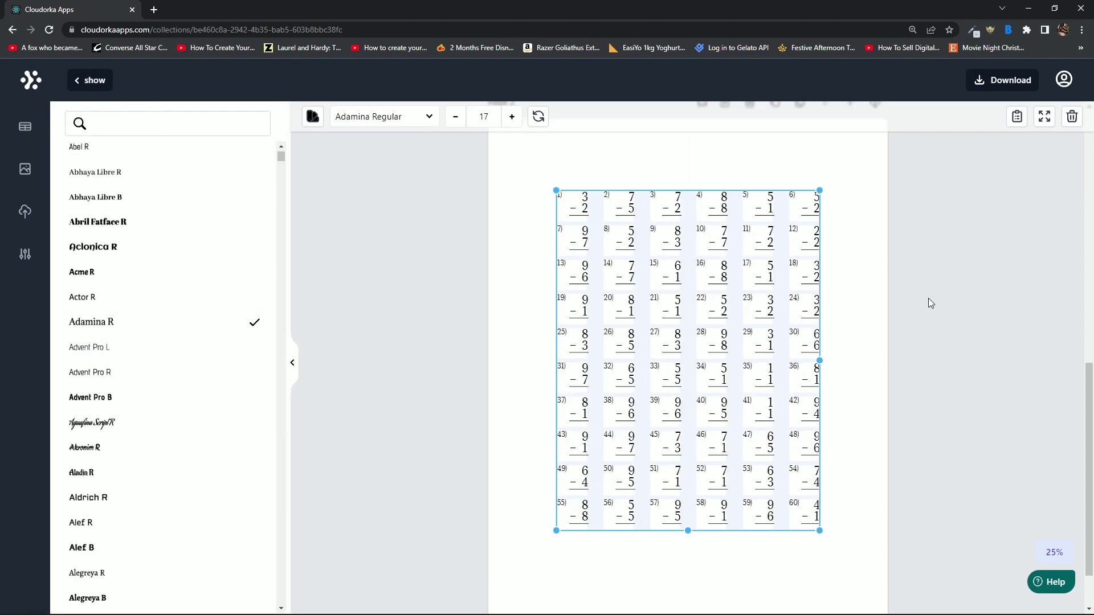
{"action": "left_click", "coordinate": [821, 189]}
{"action": "left_click_drag", "start_coordinate": [821, 190], "coordinate": [1045, 116]}
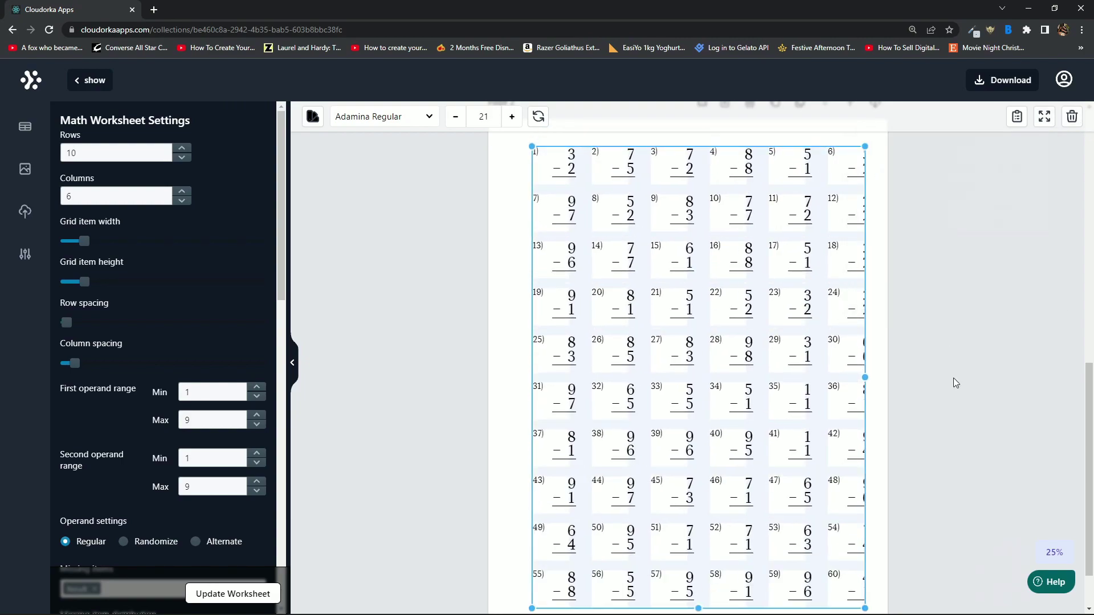
- Fit the problem grid to the page and clone the page with new problems
{"action": "left_click", "coordinate": [1044, 116]}
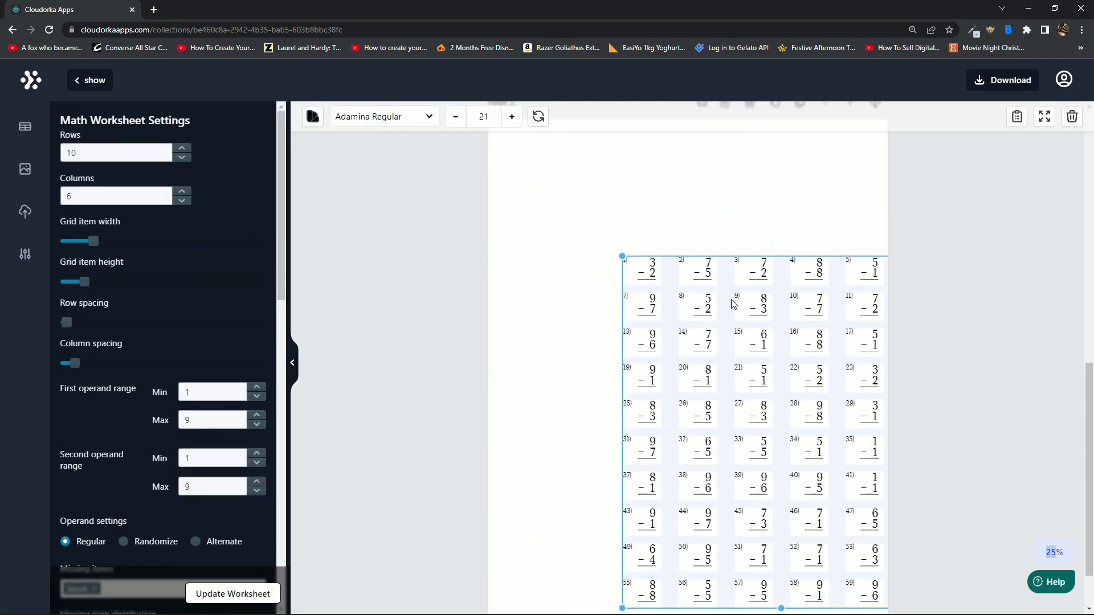
{"action": "left_click", "coordinate": [1054, 124]}
{"action": "left_click", "coordinate": [904, 290]}
{"action": "scroll", "coordinate": [793, 281], "scroll_direction": "up", "scroll_amount": 2}
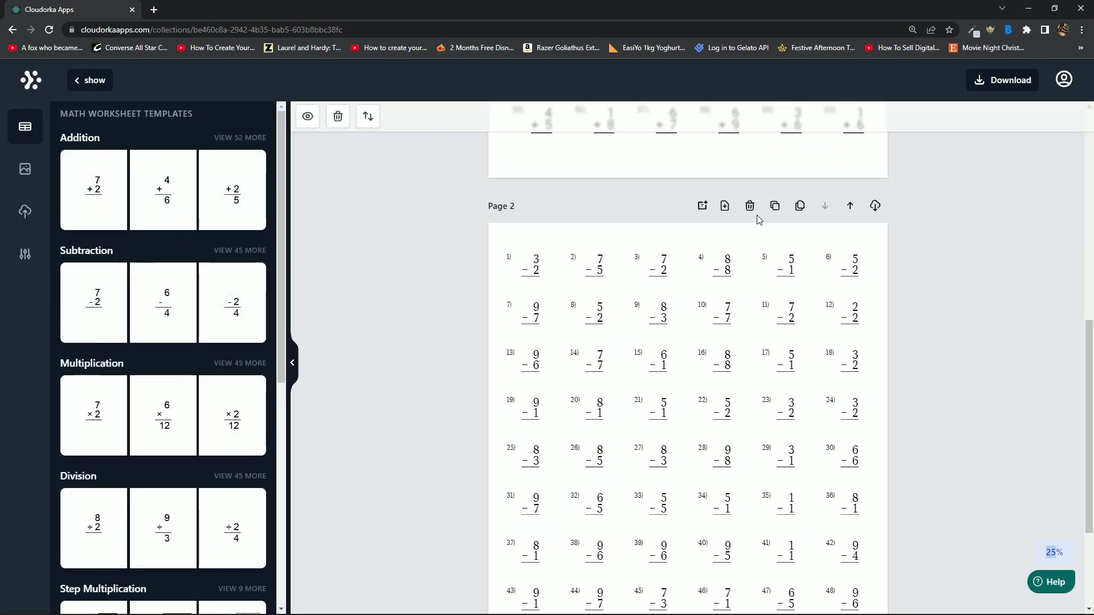
{"action": "left_click", "coordinate": [782, 210]}
{"action": "scroll", "coordinate": [171, 342], "scroll_direction": "down", "scroll_amount": 2}
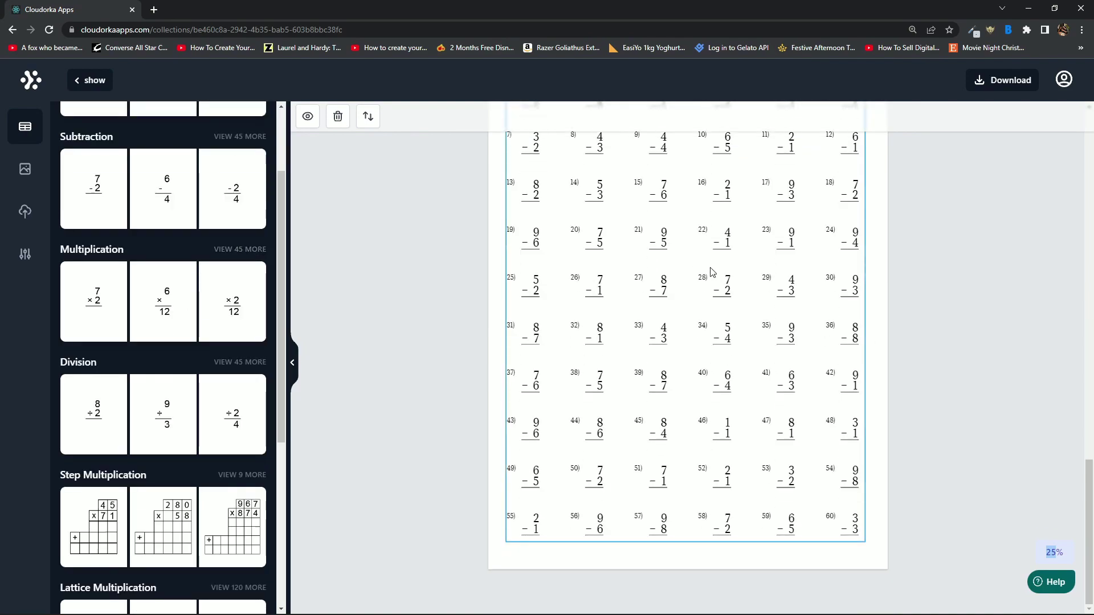
- Select the page 3 subtraction worksheet and duplicate the page
{"action": "left_click", "coordinate": [751, 254]}
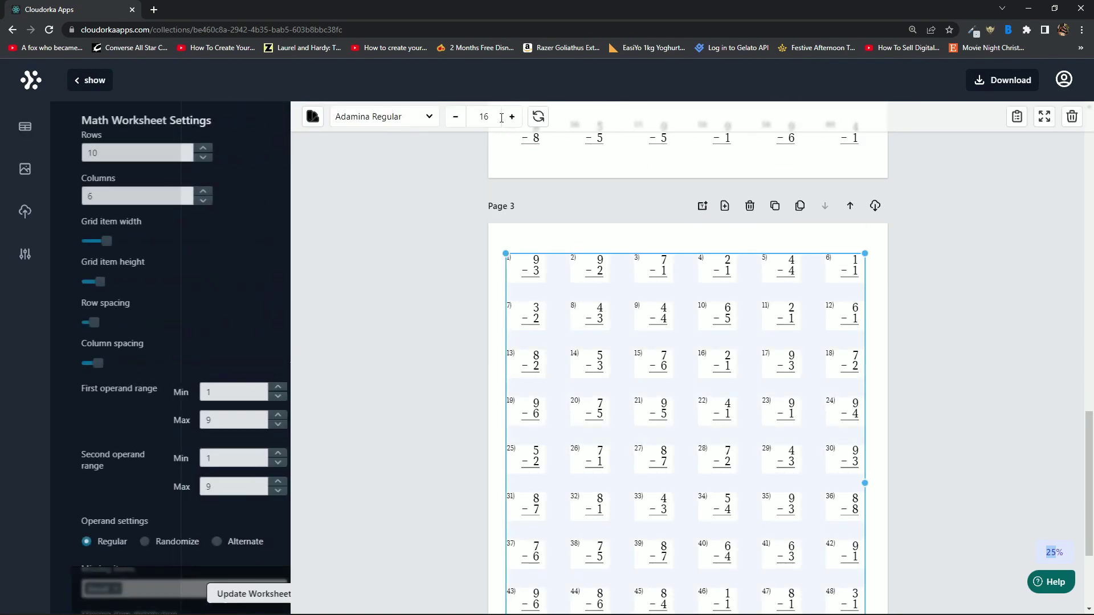
{"action": "left_click", "coordinate": [774, 206]}
{"action": "scroll", "coordinate": [192, 332], "scroll_direction": "down", "scroll_amount": 10}
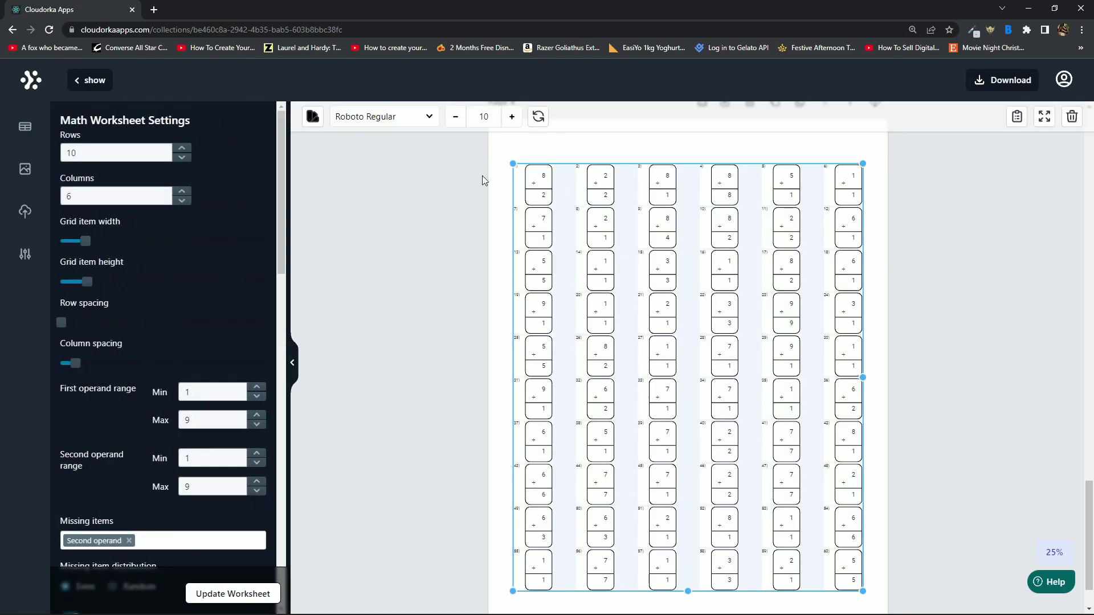
- Widen the division problems, stretch the worksheet to fill the page, and enlarge the numbers to 13
{"action": "left_click_drag", "start_coordinate": [86, 241], "coordinate": [97, 241]}
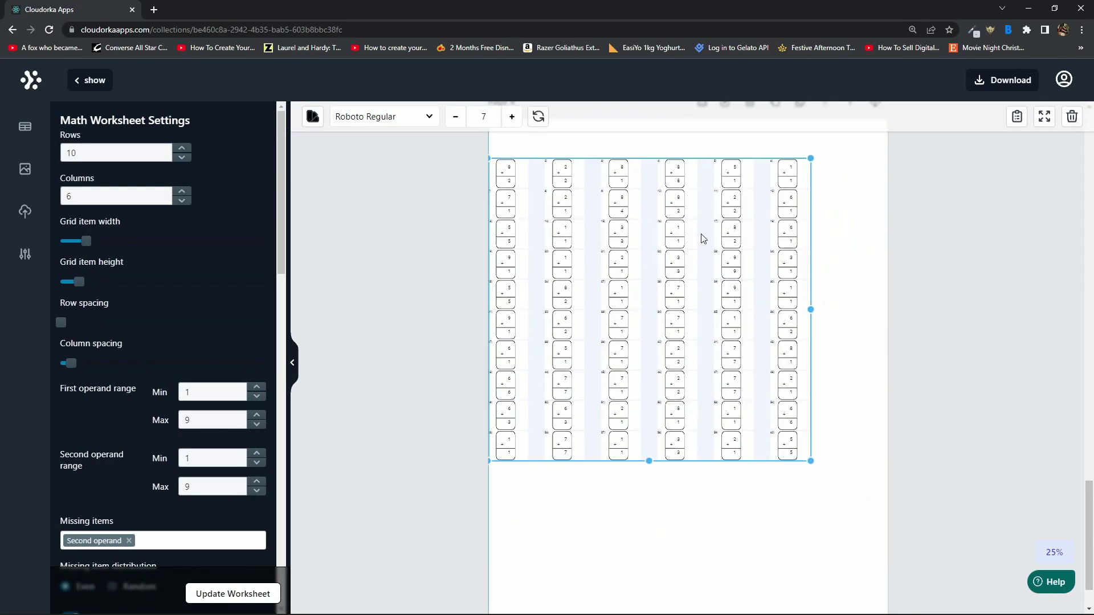
{"action": "left_click", "coordinate": [1044, 116]}
{"action": "left_click", "coordinate": [958, 279]}
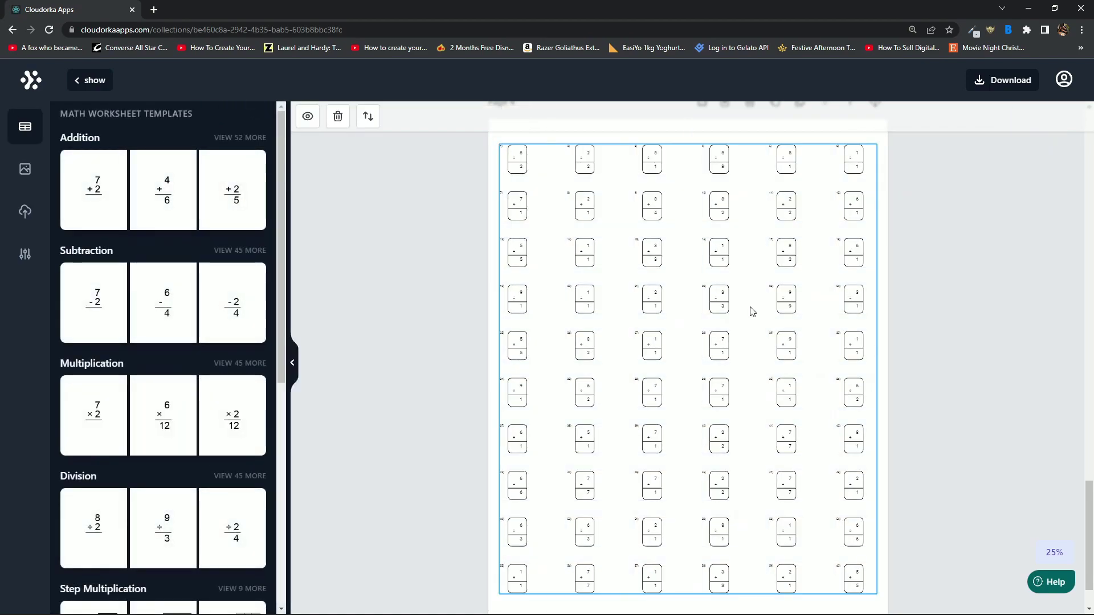
{"action": "left_click", "coordinate": [511, 116]}
{"action": "left_click", "coordinate": [512, 116]}
{"action": "left_click", "coordinate": [512, 116]}
{"action": "left_click", "coordinate": [511, 117]}
{"action": "left_click", "coordinate": [511, 116]}
{"action": "left_click", "coordinate": [512, 116]}
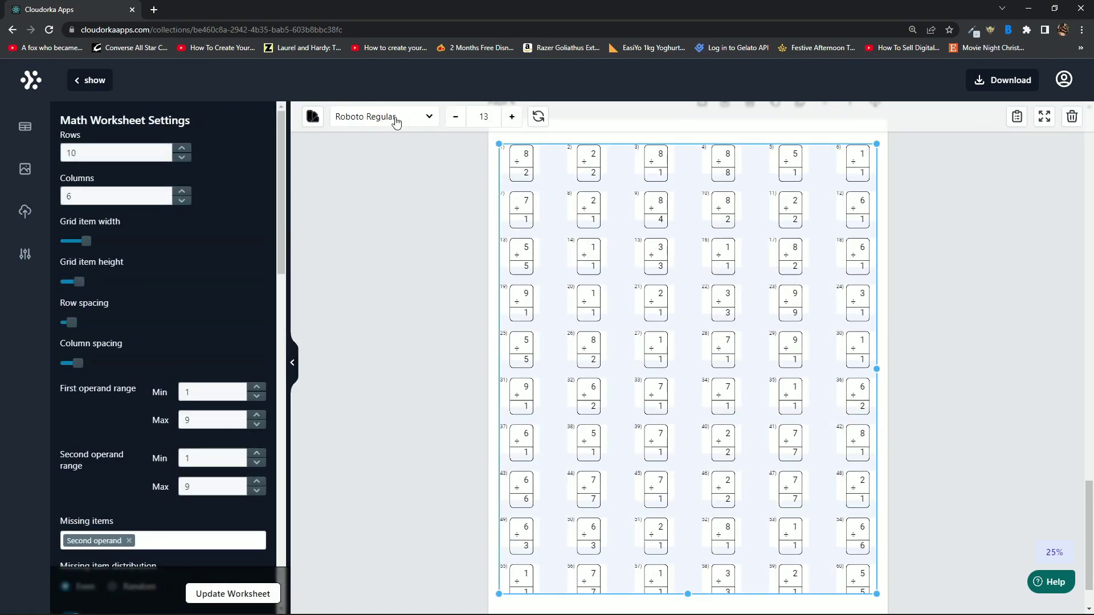
- Colour the division worksheet's numbers red
{"action": "left_click", "coordinate": [312, 116]}
{"action": "left_click", "coordinate": [408, 327]}
{"action": "left_click", "coordinate": [466, 207]}
{"action": "left_click_drag", "start_coordinate": [466, 207], "coordinate": [485, 298]}
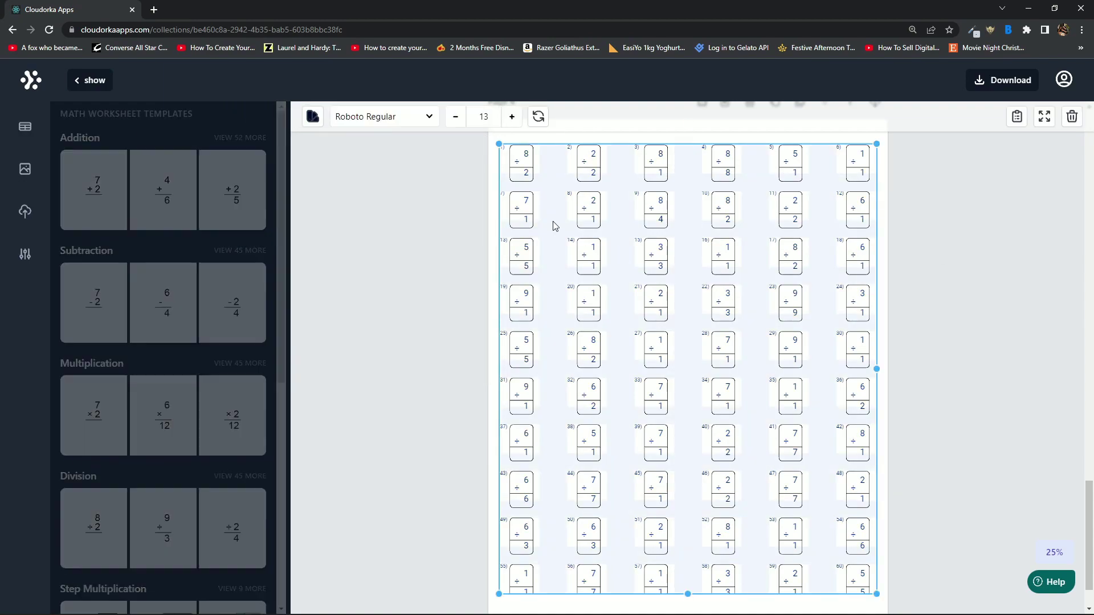
{"action": "left_click", "coordinate": [467, 327]}
{"action": "left_click", "coordinate": [880, 287]}
{"action": "scroll", "coordinate": [729, 239], "scroll_direction": "down", "scroll_amount": 10}
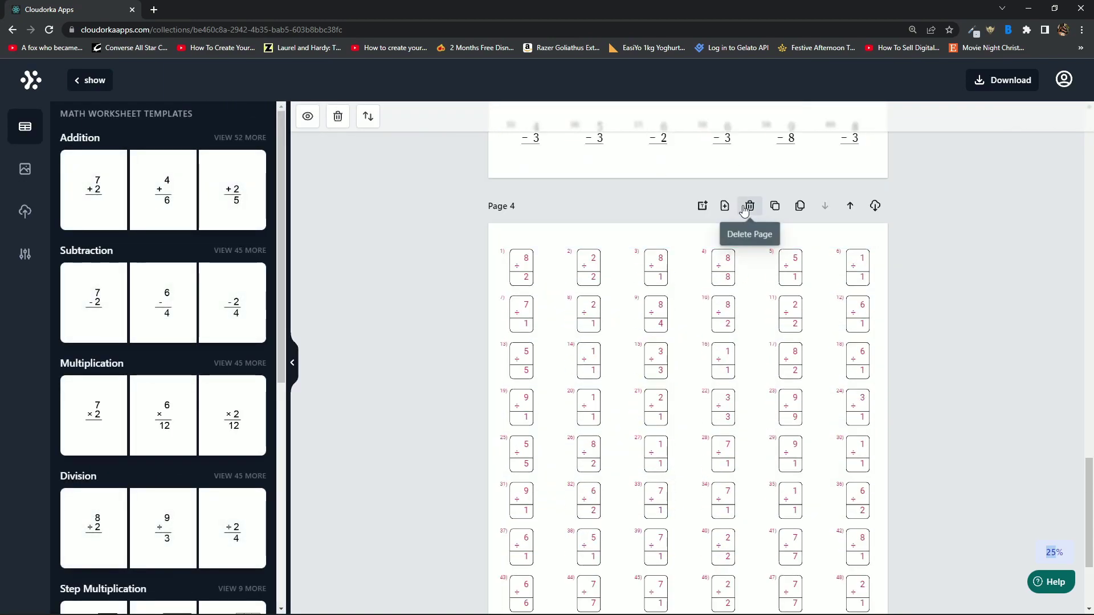
{"action": "scroll", "coordinate": [162, 342], "scroll_direction": "down", "scroll_amount": 10}
- Add a step-multiplication worksheet on a new blank page
{"action": "left_click", "coordinate": [232, 349]}
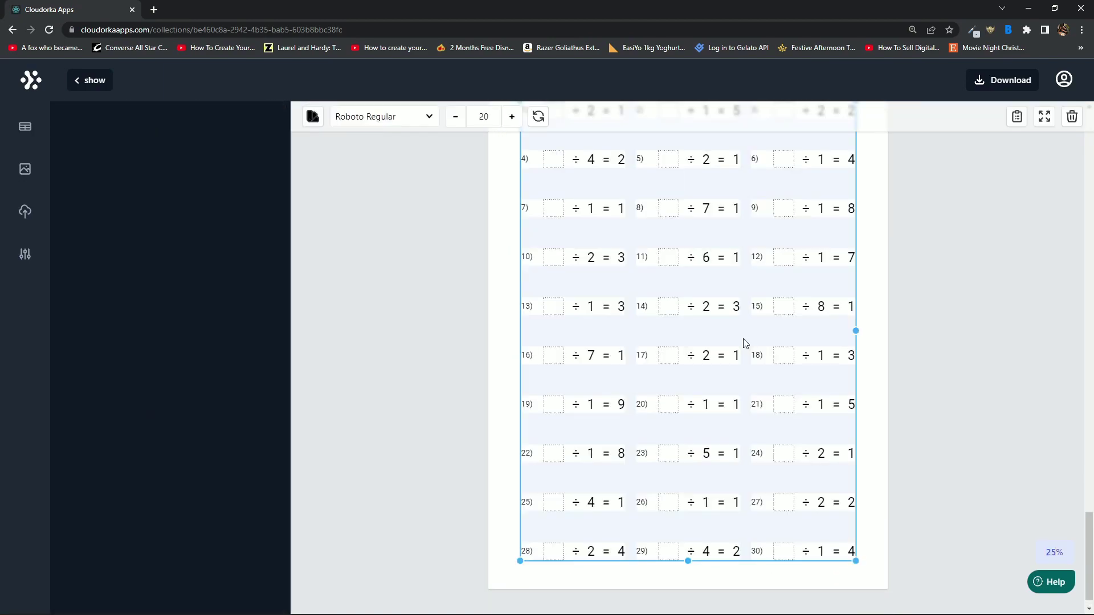
{"action": "left_click", "coordinate": [750, 225]}
{"action": "scroll", "coordinate": [232, 471], "scroll_direction": "down", "scroll_amount": 10}
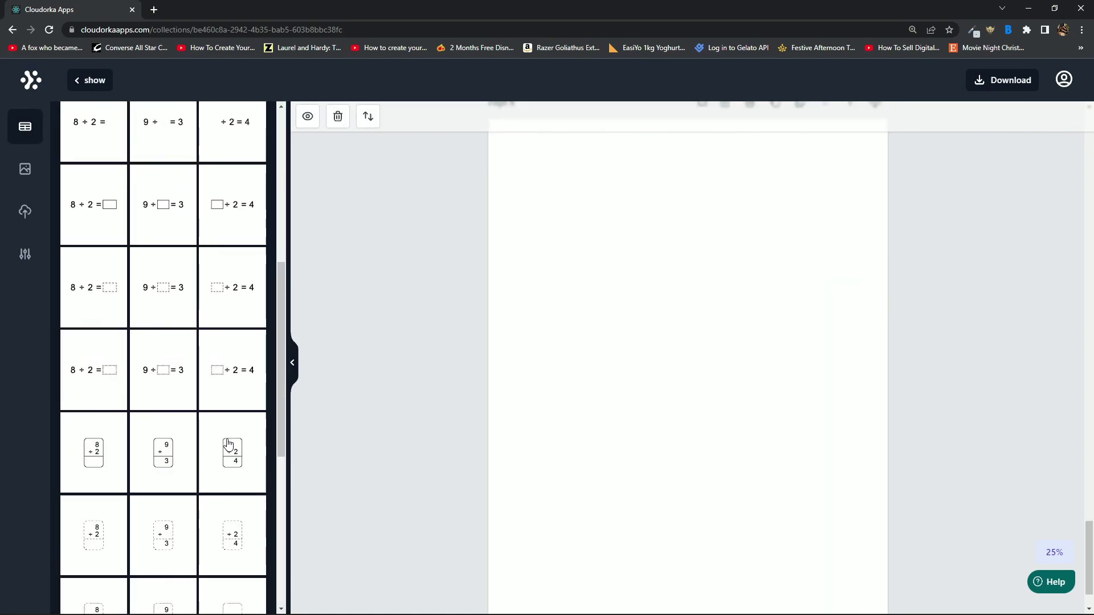
{"action": "left_click", "coordinate": [175, 557]}
{"action": "left_click", "coordinate": [886, 336]}
{"action": "left_click", "coordinate": [724, 274]}
{"action": "scroll", "coordinate": [162, 342], "scroll_direction": "down", "scroll_amount": 5}
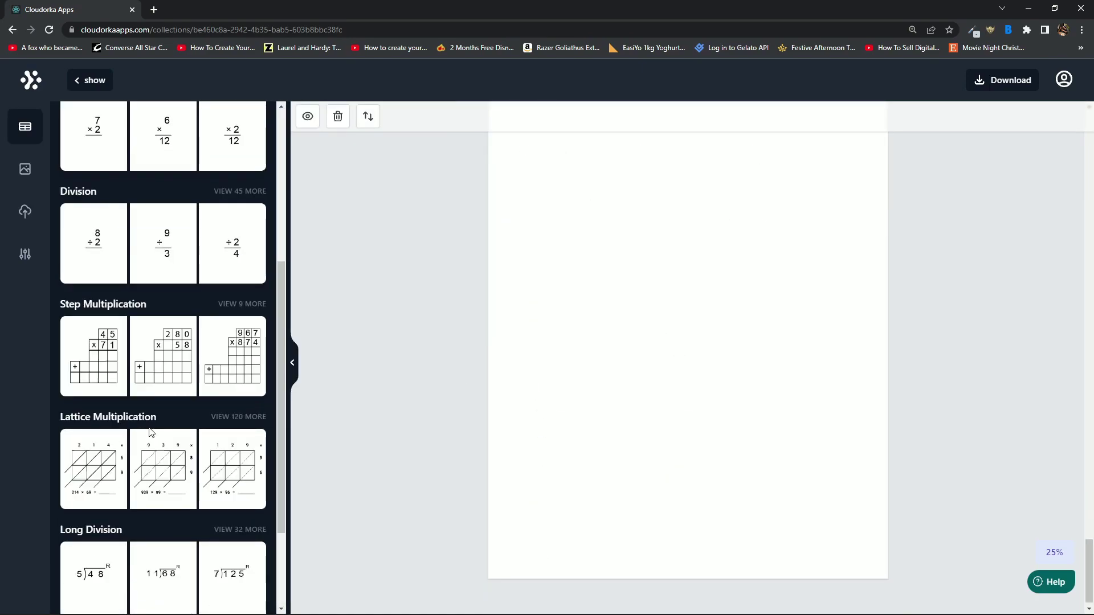
{"action": "left_click", "coordinate": [93, 355]}
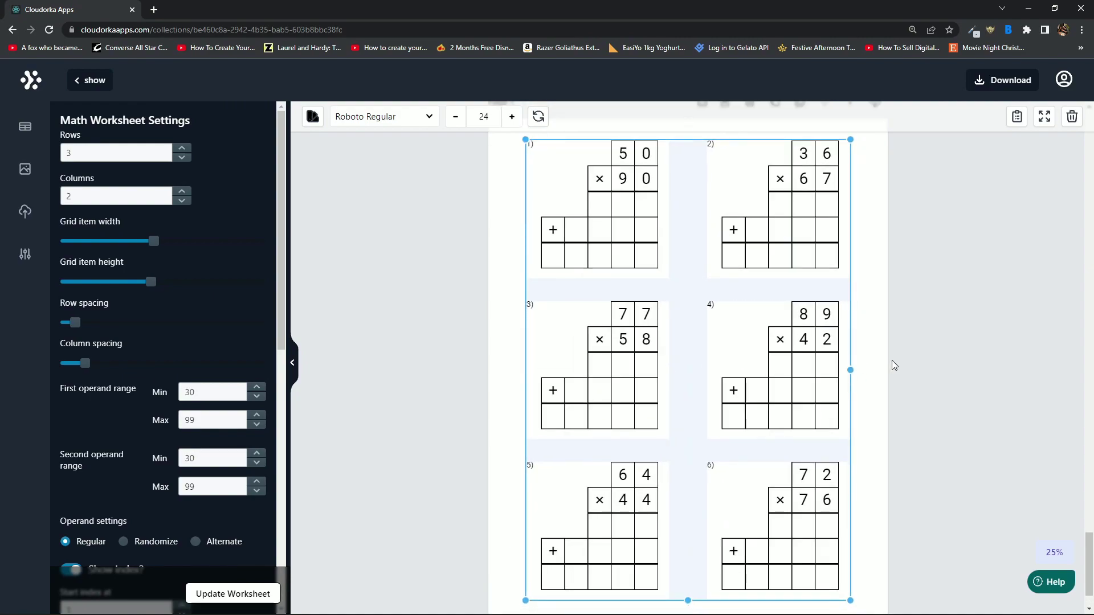
- Clear page 7 and add a long-division worksheet to it
{"action": "left_click", "coordinate": [903, 360]}
{"action": "left_click", "coordinate": [774, 159]}
{"action": "scroll", "coordinate": [761, 322], "scroll_direction": "down", "scroll_amount": 1}
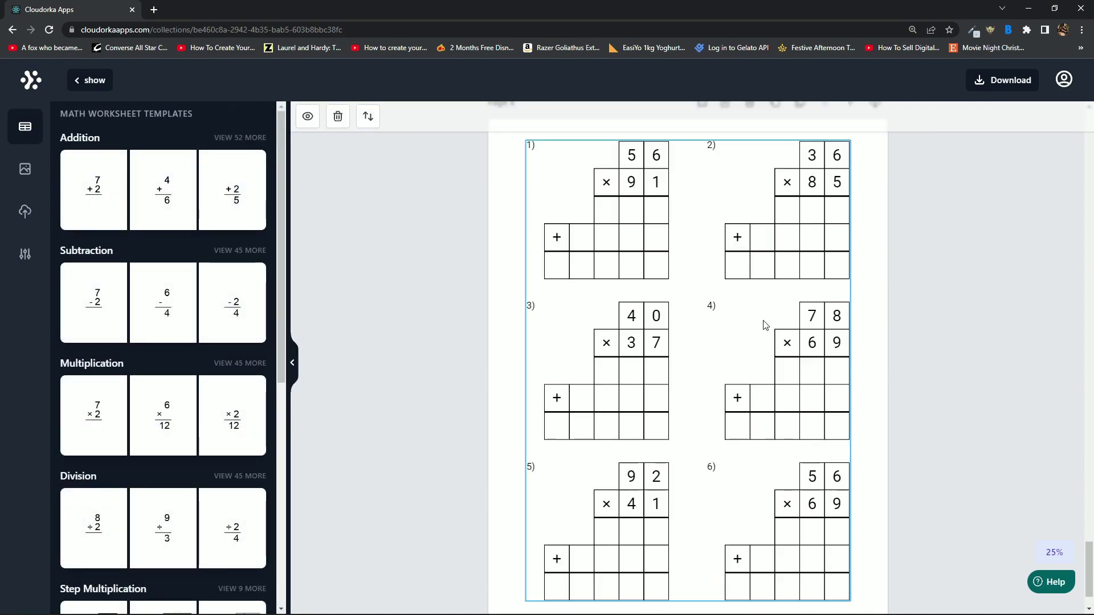
{"action": "scroll", "coordinate": [185, 295], "scroll_direction": "down", "scroll_amount": 7}
{"action": "left_click", "coordinate": [171, 444]}
{"action": "left_click", "coordinate": [888, 312]}
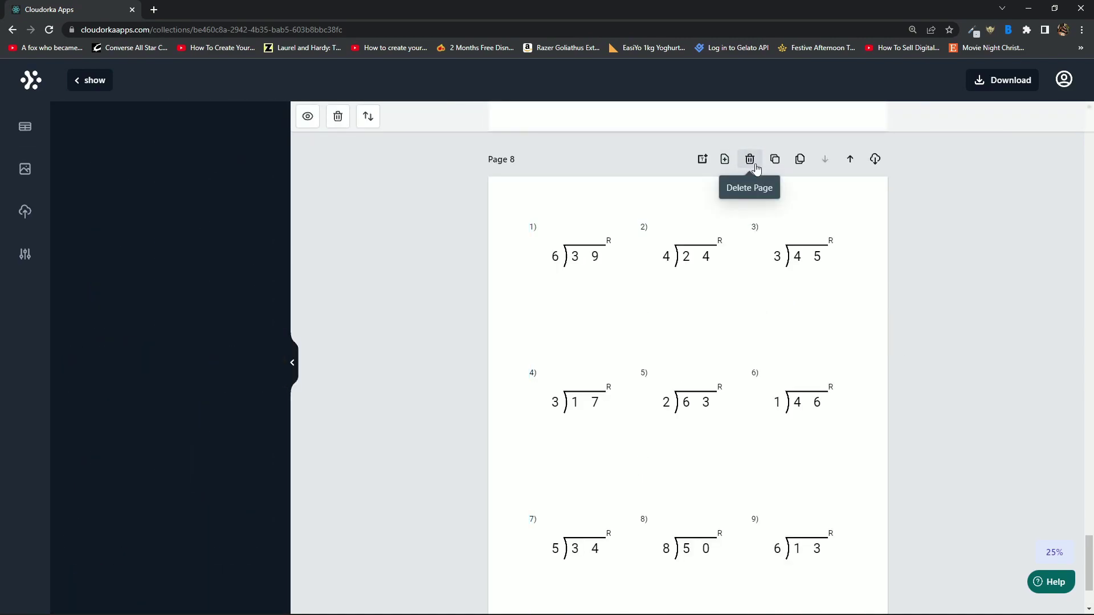
{"action": "scroll", "coordinate": [764, 171], "scroll_direction": "down", "scroll_amount": 8}
{"action": "scroll", "coordinate": [769, 228], "scroll_direction": "up", "scroll_amount": 7}
- Make the long division a 3-by-3 grid and enlarge it across the page
{"action": "left_click", "coordinate": [774, 276]}
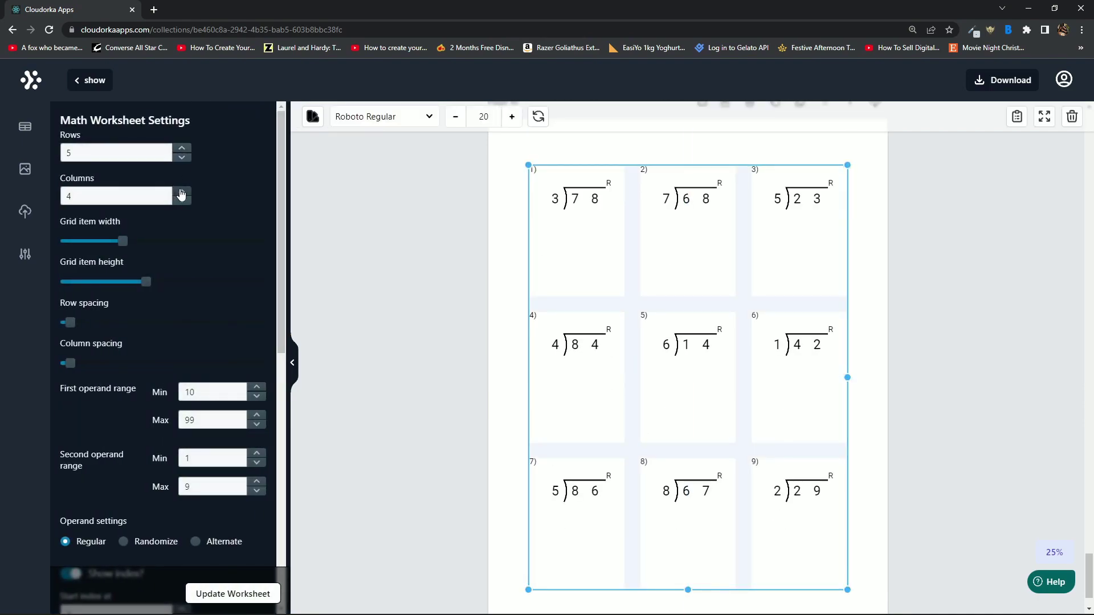
{"action": "mouse_move", "coordinate": [123, 259]}
{"action": "left_mouse_down"}
{"action": "mouse_move", "coordinate": [126, 242]}
{"action": "mouse_move", "coordinate": [111, 241]}
{"action": "left_mouse_up"}
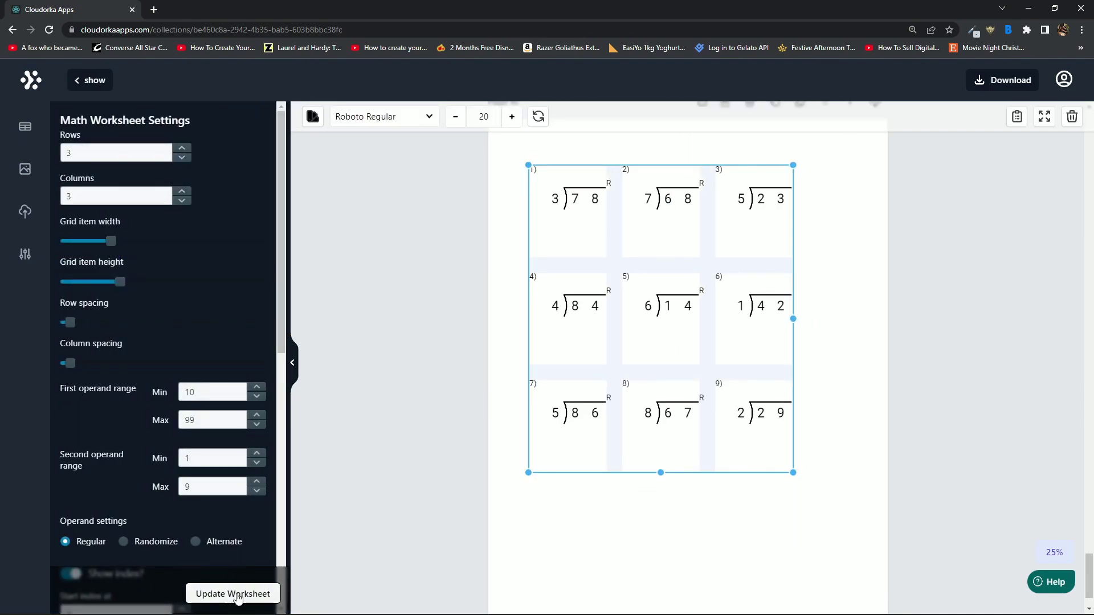
{"action": "left_click_drag", "start_coordinate": [792, 472], "coordinate": [859, 561]}
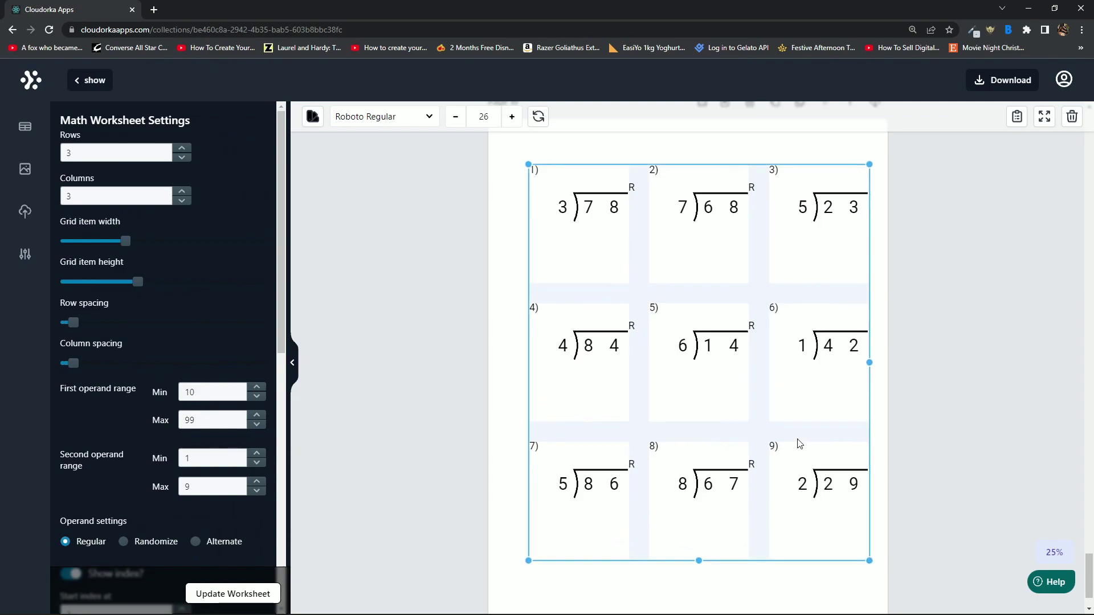
{"action": "left_click", "coordinate": [963, 406]}
{"action": "left_click", "coordinate": [781, 349]}
- Add a new page with a clock-reading worksheet
{"action": "left_click", "coordinate": [725, 158]}
{"action": "scroll", "coordinate": [171, 353], "scroll_direction": "down", "scroll_amount": 7}
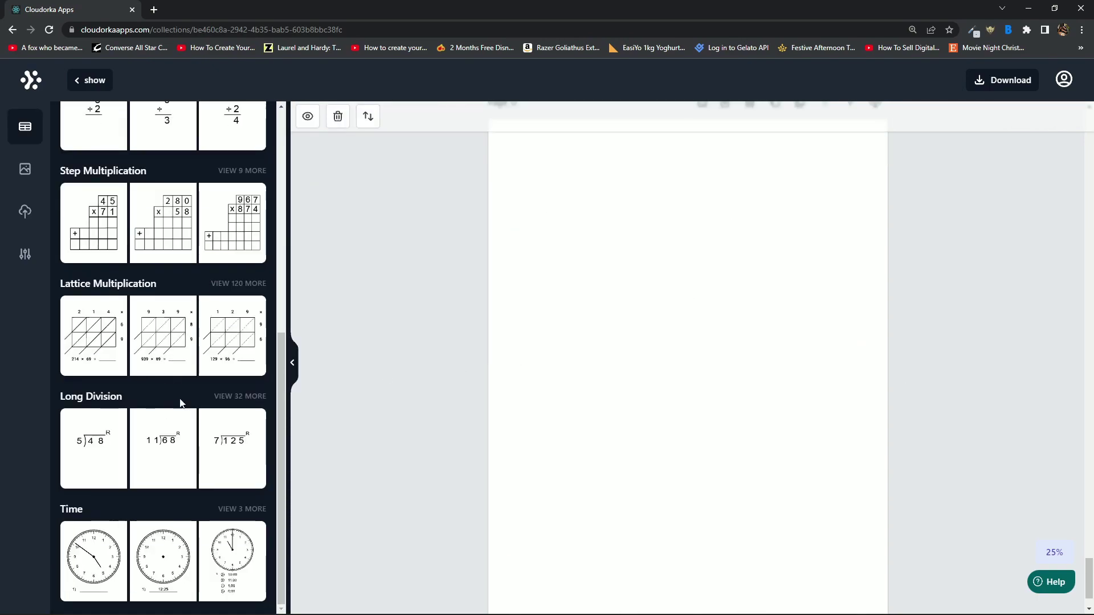
{"action": "left_click", "coordinate": [174, 544]}
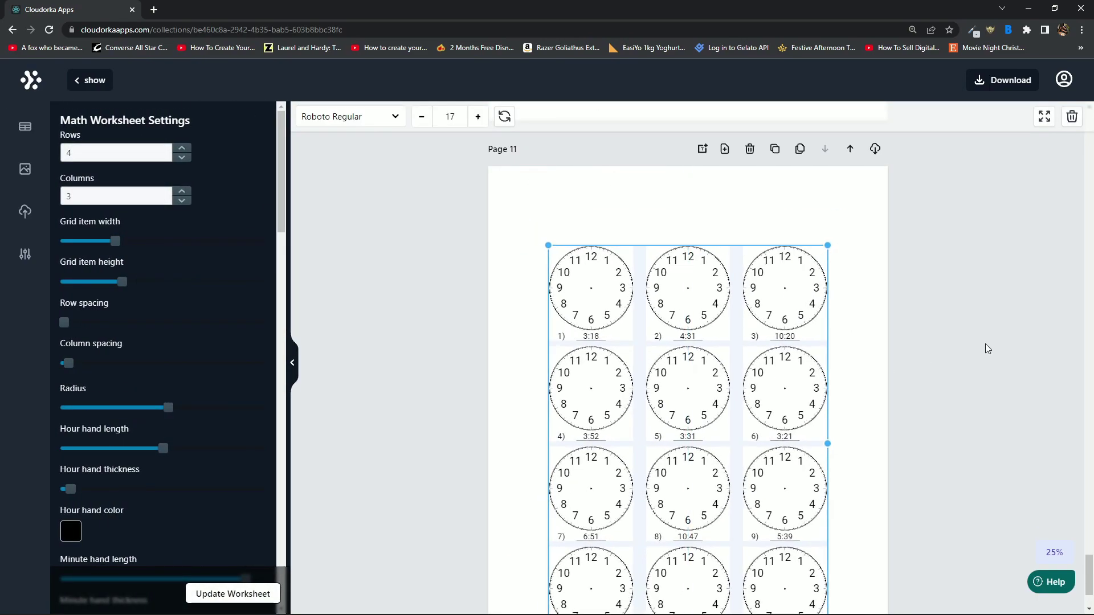
- Add a centred 'Raydog maths' title in Alegreya BI at the top of page 11
{"action": "left_click", "coordinate": [704, 150]}
{"action": "double_click", "coordinate": [610, 216]}
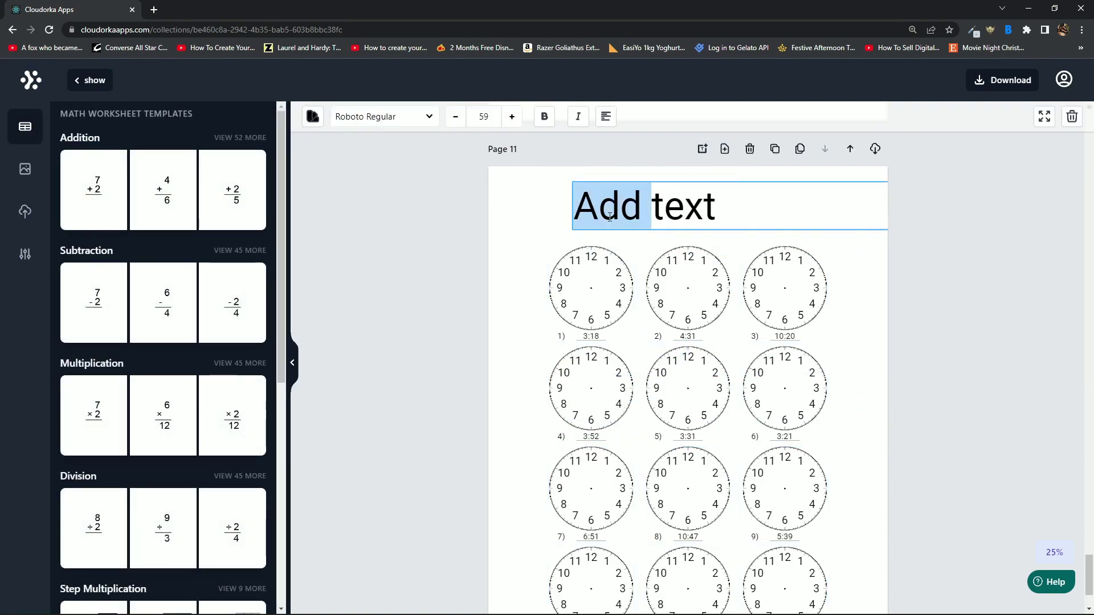
{"action": "key", "text": "ctrl+a"}
{"action": "type", "text": "Raydog maths"}
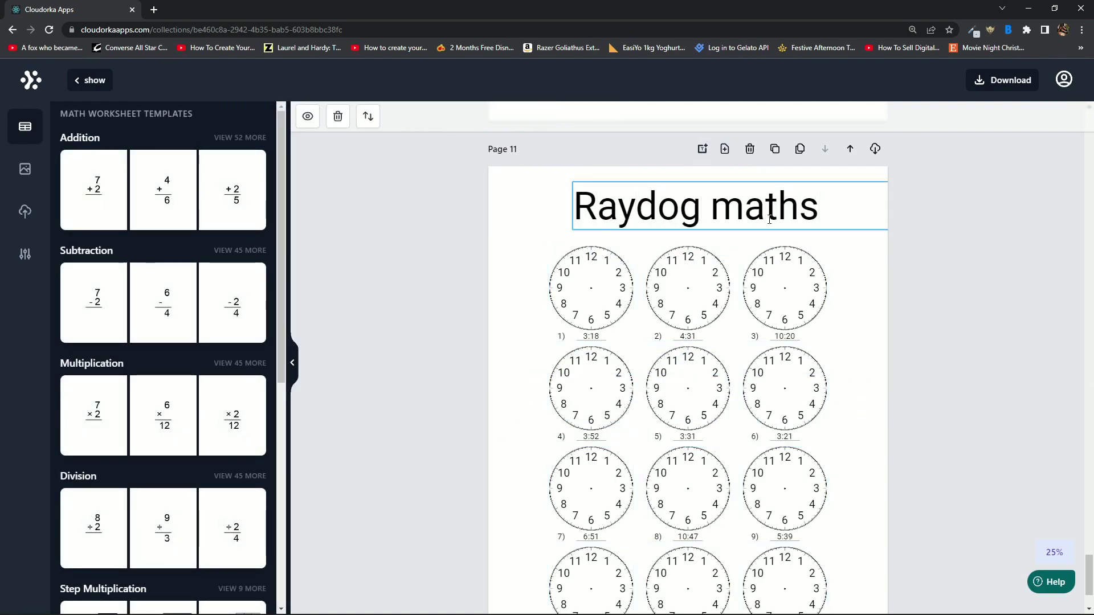
{"action": "left_click_drag", "start_coordinate": [617, 181], "coordinate": [599, 179]}
{"action": "left_click", "coordinate": [599, 145]}
{"action": "left_click", "coordinate": [429, 117]}
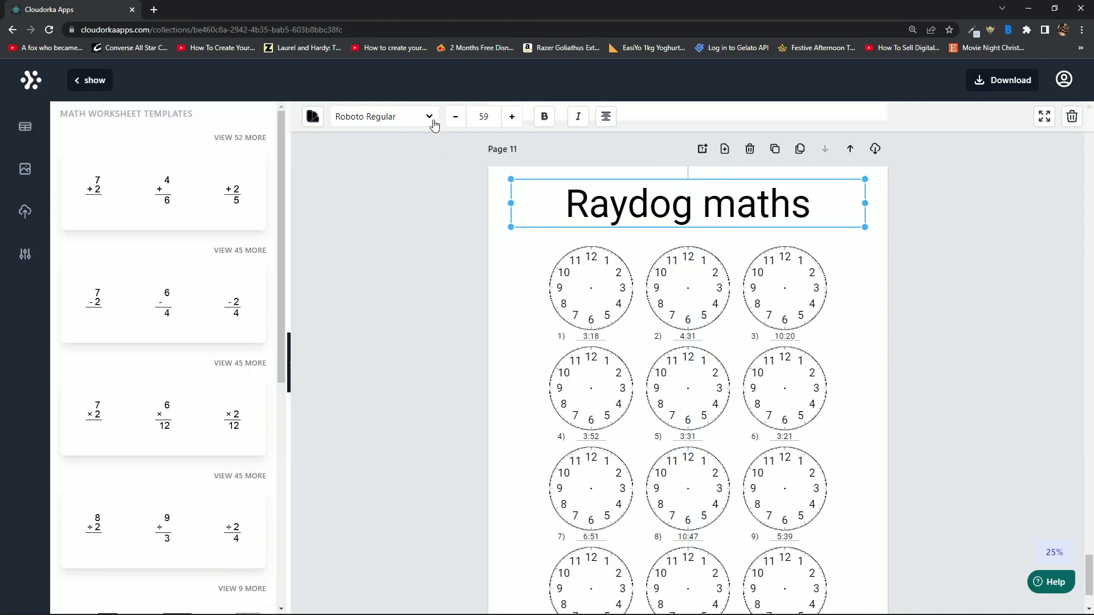
{"action": "left_click", "coordinate": [91, 302]}
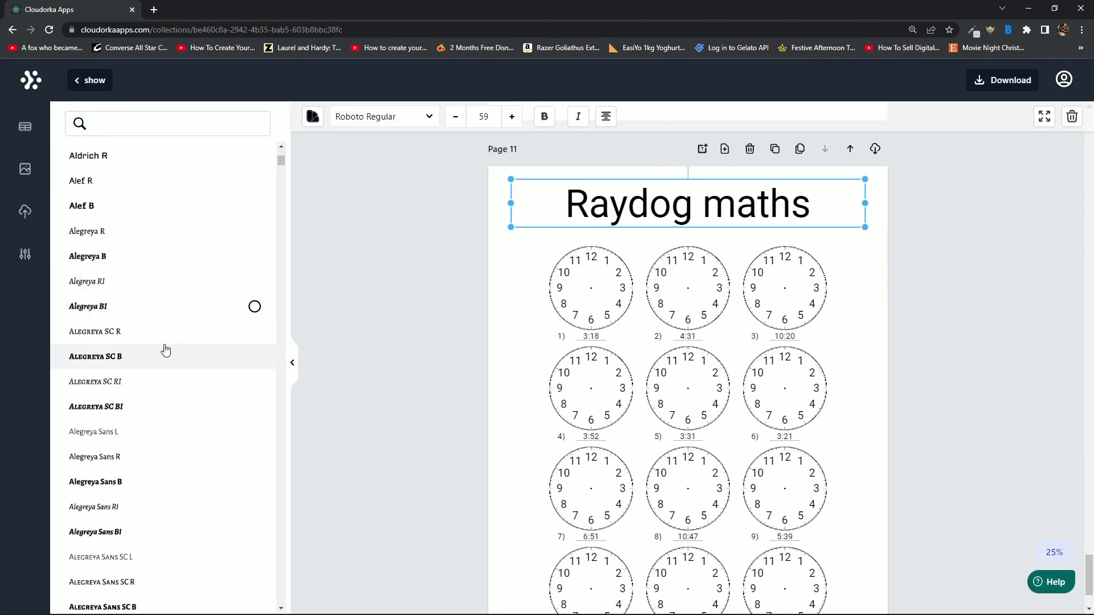
{"action": "left_click", "coordinate": [938, 324]}
{"action": "left_click", "coordinate": [630, 345]}
- Select the clock worksheet and reposition its grid on page 11
{"action": "left_click", "coordinate": [738, 378]}
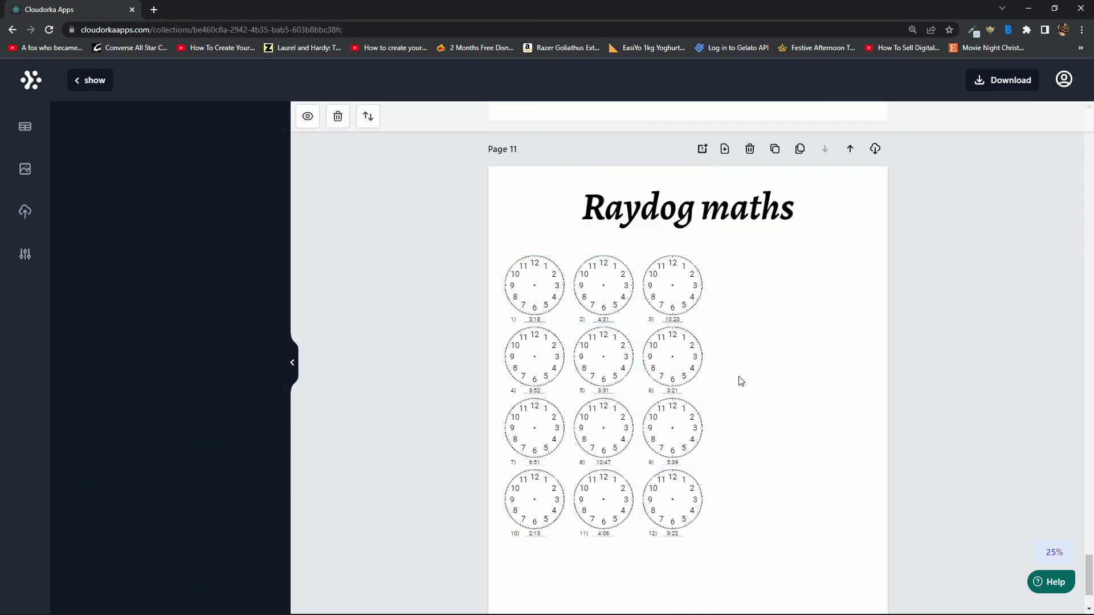
{"action": "left_click", "coordinate": [745, 289]}
{"action": "left_click", "coordinate": [700, 282]}
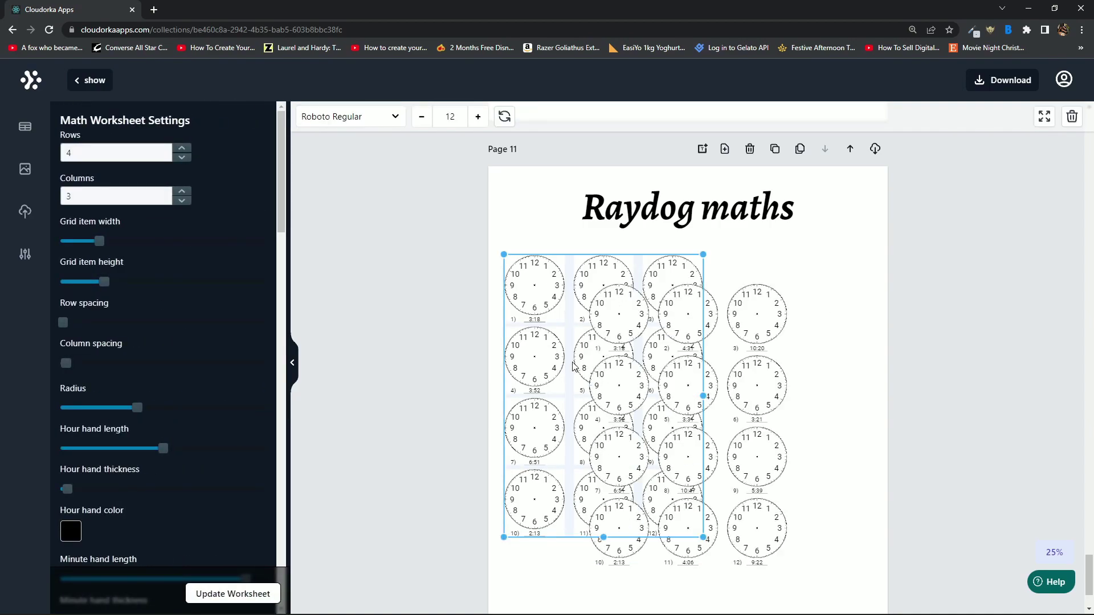
{"action": "mouse_move", "coordinate": [720, 479]}
{"action": "left_mouse_down"}
{"action": "mouse_move", "coordinate": [649, 474]}
{"action": "mouse_move", "coordinate": [691, 485]}
{"action": "mouse_move", "coordinate": [718, 461]}
{"action": "left_mouse_up"}
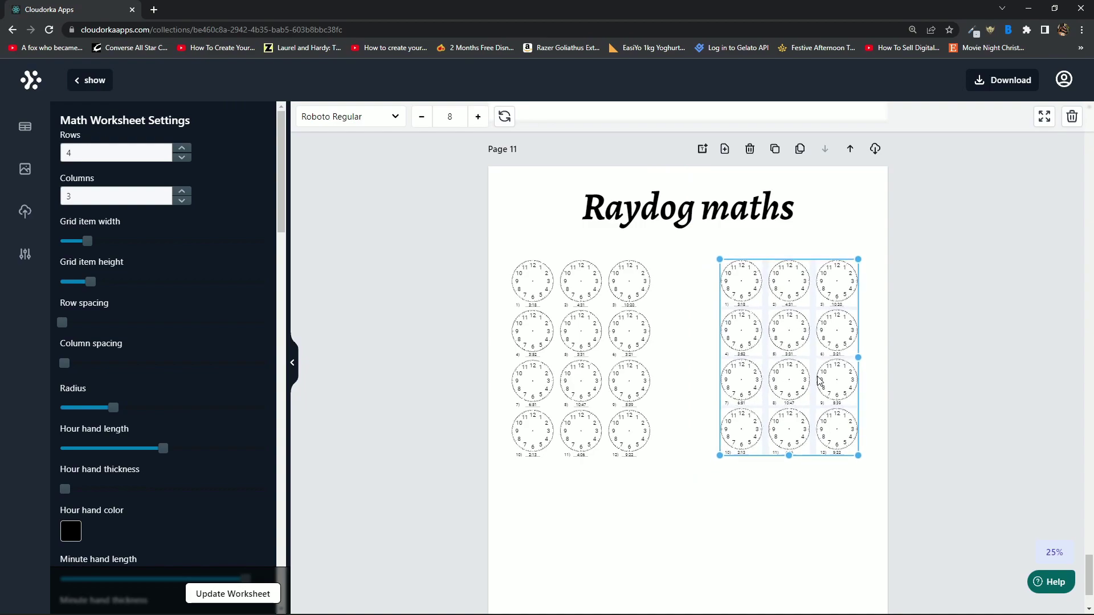
{"action": "scroll", "coordinate": [803, 312], "scroll_direction": "down", "scroll_amount": 2}
- Copy and paste the clock grid to add more sets, then arrange the grids
{"action": "left_click", "coordinate": [740, 273]}
{"action": "key", "text": "ctrl+c"}
{"action": "key", "text": "ctrl+v"}
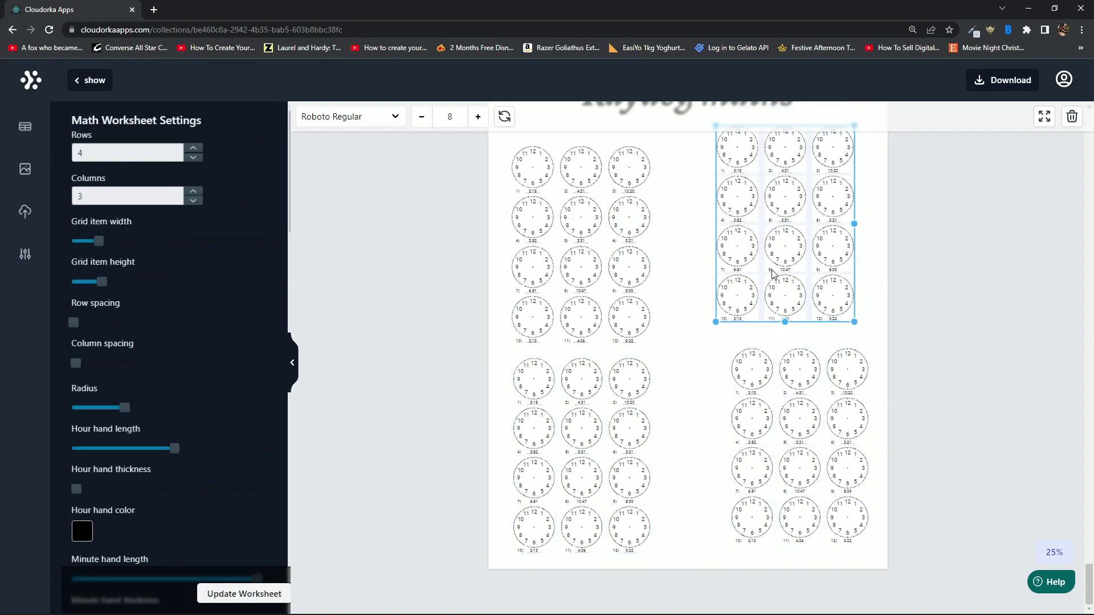
{"action": "scroll", "coordinate": [676, 332], "scroll_direction": "up", "scroll_amount": 1}
{"action": "left_click", "coordinate": [676, 332]}
{"action": "left_click", "coordinate": [632, 319]}
{"action": "left_click", "coordinate": [741, 256]}
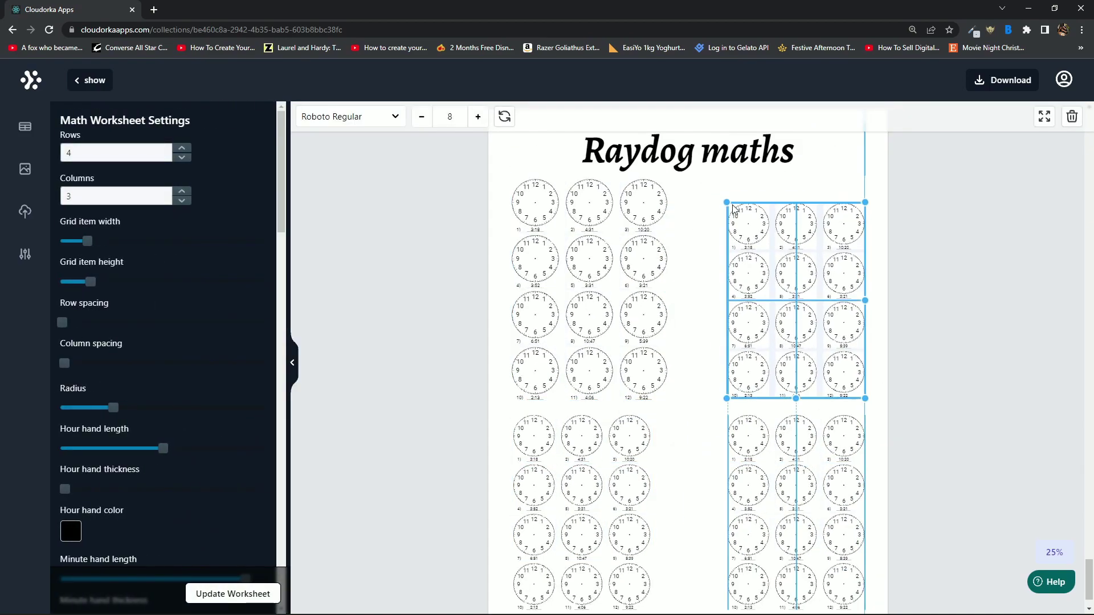